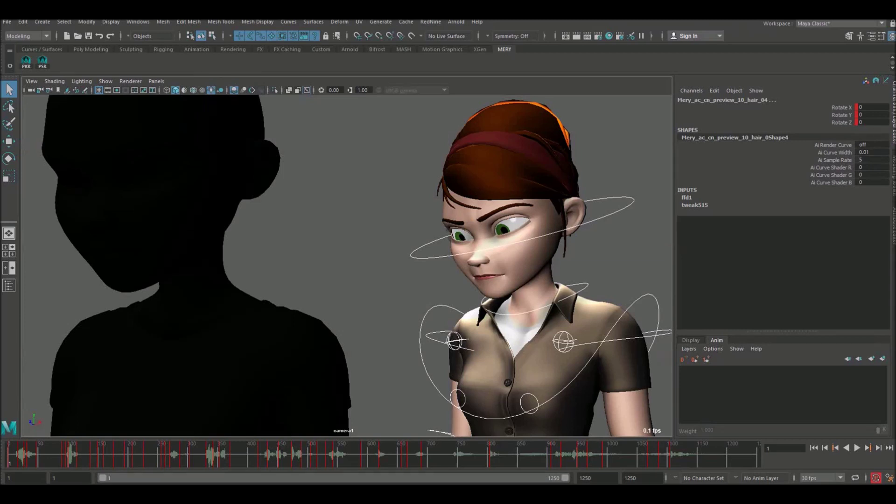
# Scrub and play the opening of the blocked animation, up to about frame 200, to review the character's poses against the audio
pyautogui.moveTo(32, 460); pyautogui.dragTo(75, 449)
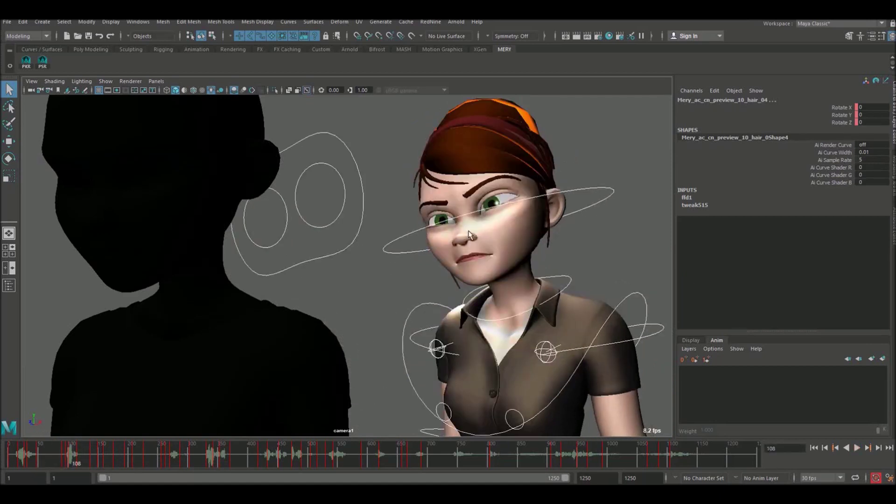
pyautogui.hotkey('alt', 'v')
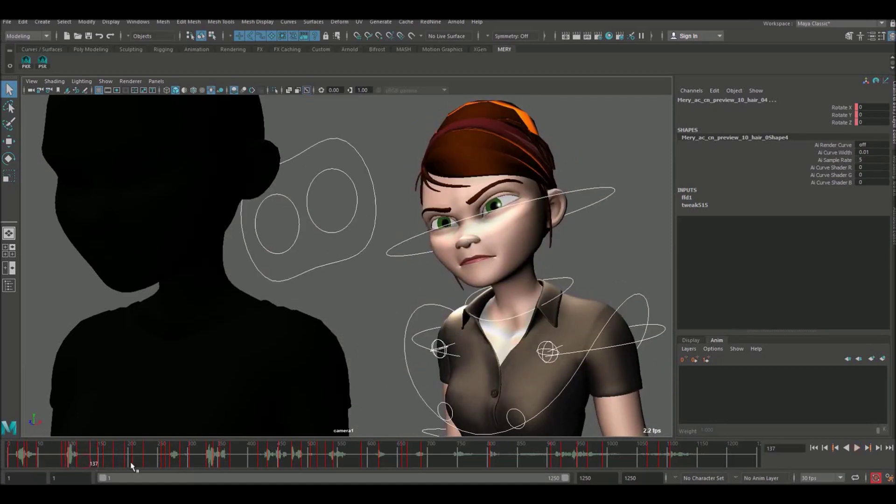
pyautogui.hotkey('alt', 'v')
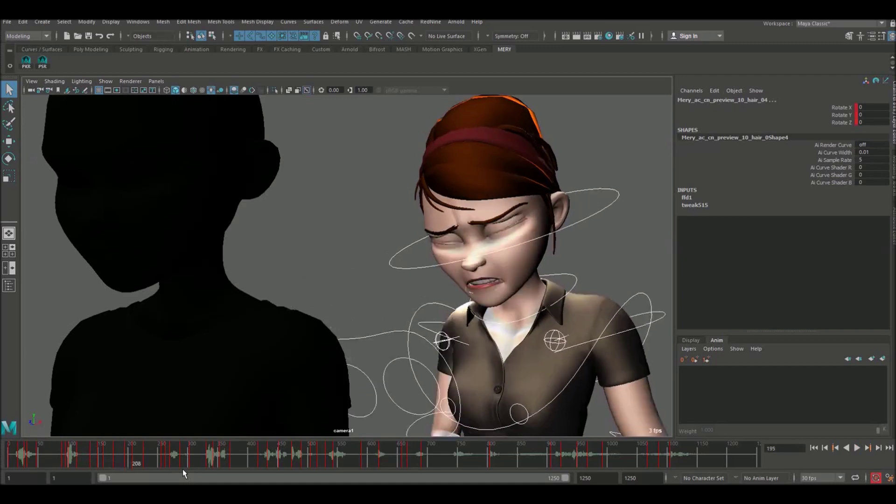
pyautogui.moveTo(110, 457); pyautogui.dragTo(9, 454)
pyautogui.moveTo(81, 455); pyautogui.dragTo(115, 456)
pyautogui.hotkey('alt', 'shift', 'v')
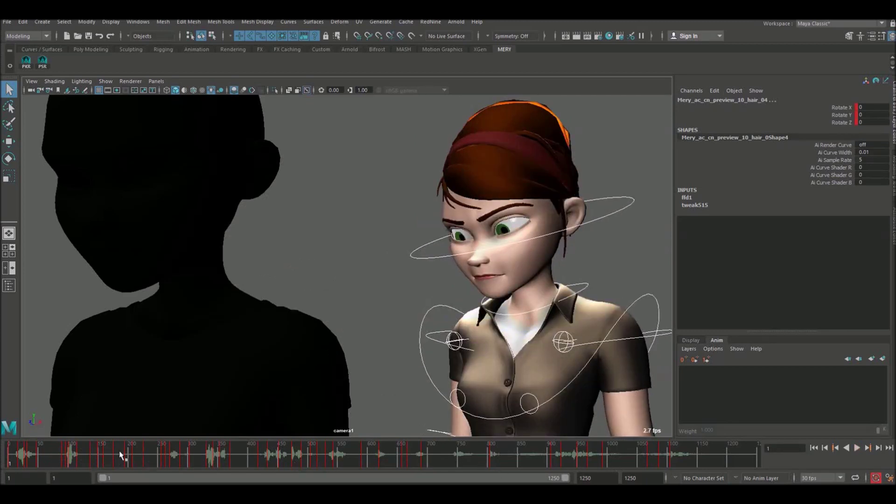
pyautogui.hotkey('alt', 'v')
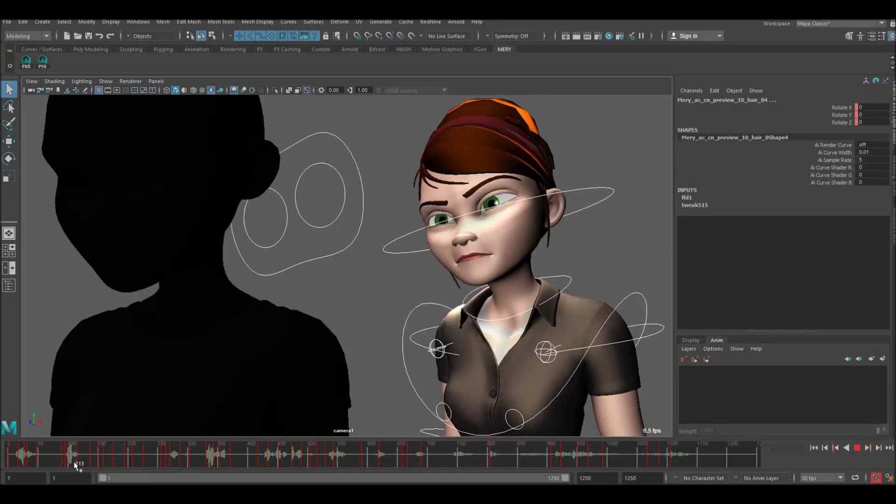
pyautogui.moveTo(74, 465)
pyautogui.mouseDown()
pyautogui.moveTo(82, 467)
pyautogui.moveTo(64, 465)
pyautogui.mouseUp()
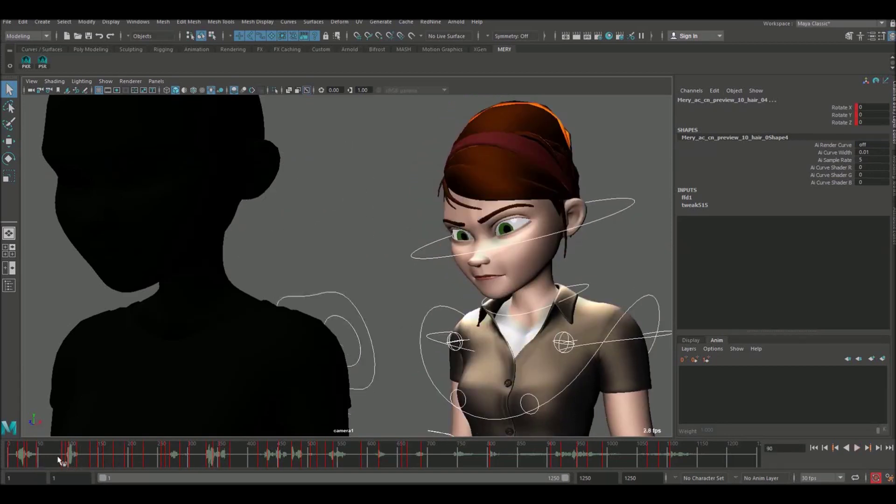
# Move through the key poses between frame 48 and frame 256, examining the head turn, the blink and the hand-to-mouth pose
pyautogui.press(',')
pyautogui.press(',')
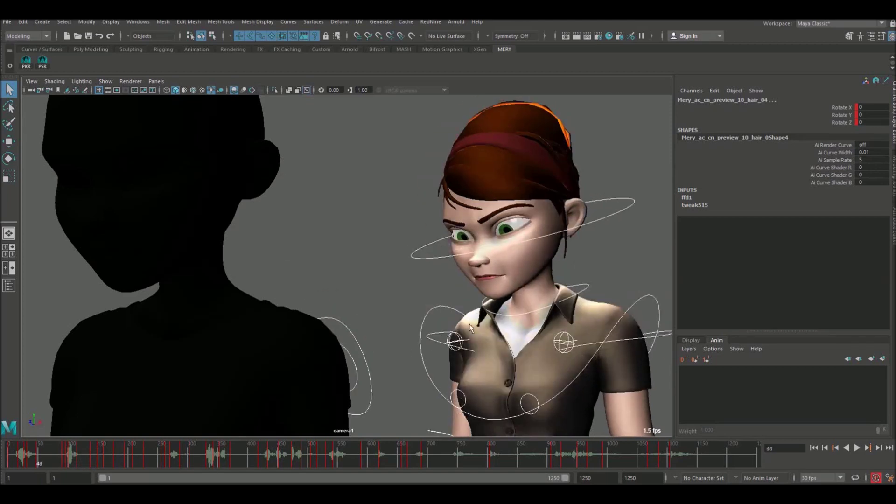
pyautogui.press('.')
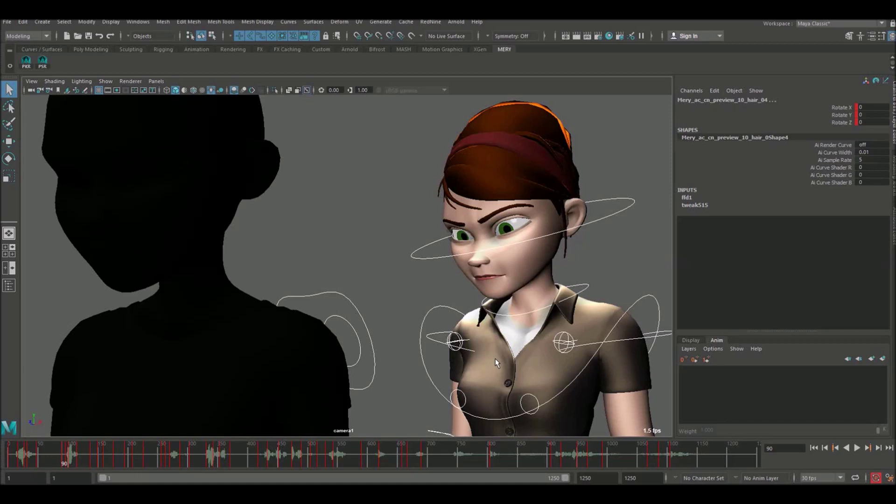
pyautogui.press('.')
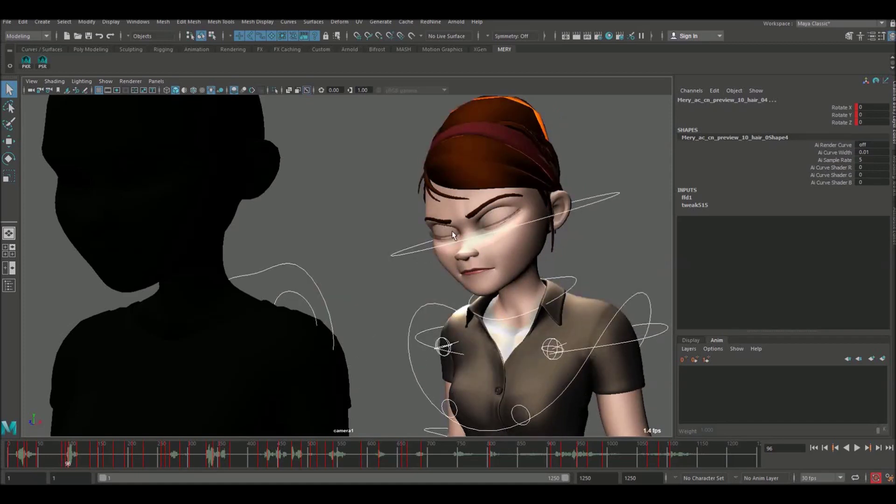
pyautogui.press('.')
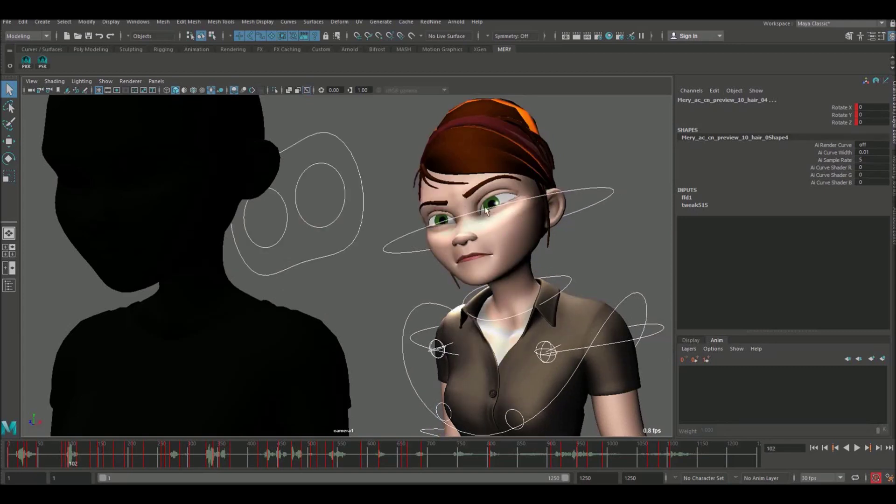
pyautogui.press('.')
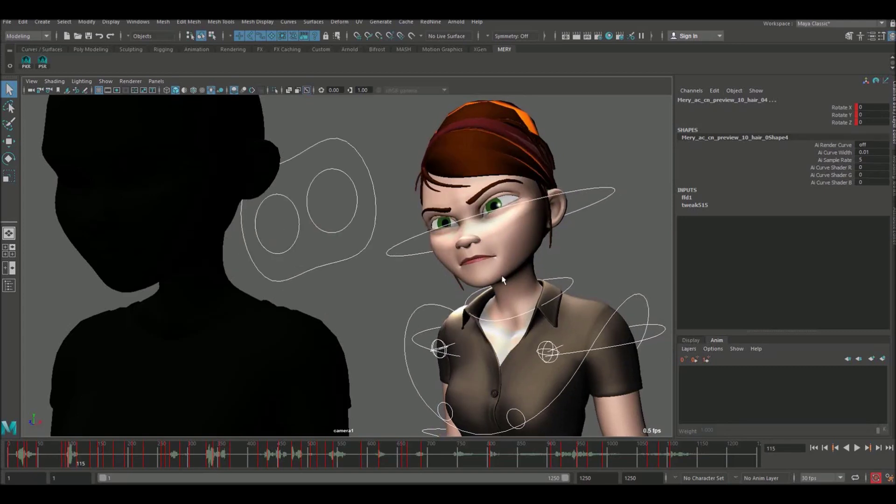
pyautogui.moveTo(89, 454); pyautogui.dragTo(166, 465)
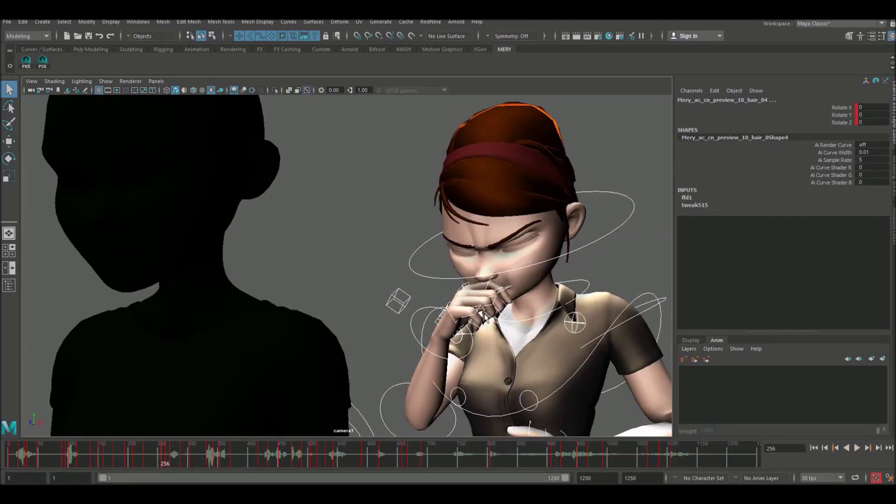
pyautogui.press('.')
pyautogui.press(',')
# Play and scrub the shot up to frame 454 to review how the head, face and hand move between poses
pyautogui.click(856, 447)
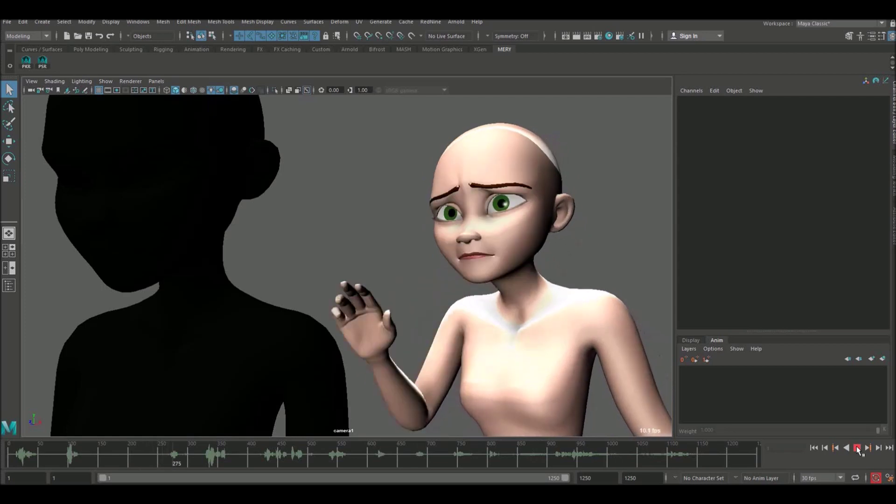
pyautogui.click(858, 448)
pyautogui.moveTo(174, 459); pyautogui.dragTo(31, 453)
pyautogui.hotkey('alt', 'v')
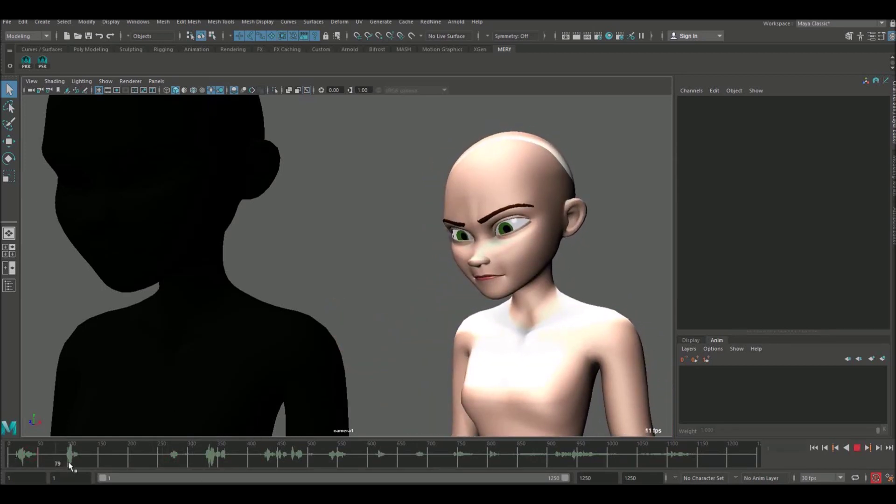
pyautogui.hotkey('alt', 'v')
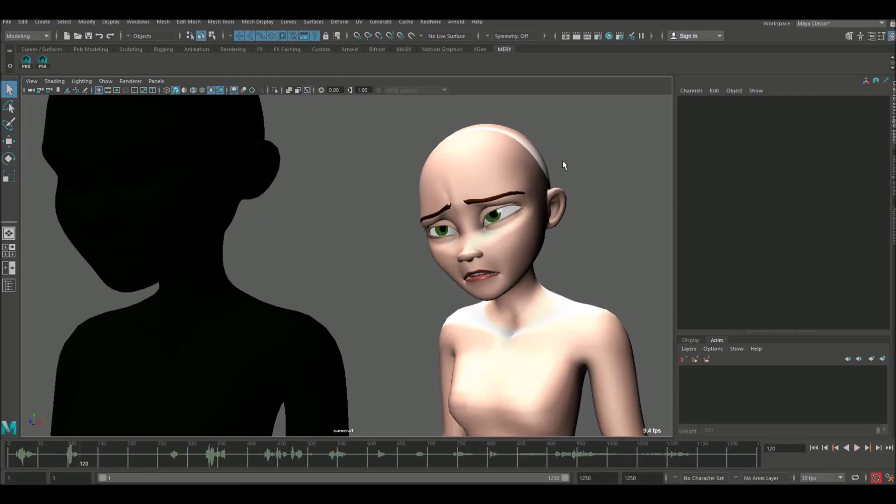
pyautogui.moveTo(86, 455)
pyautogui.mouseDown()
pyautogui.moveTo(60, 459)
pyautogui.moveTo(118, 454)
pyautogui.moveTo(92, 454)
pyautogui.mouseUp()
pyautogui.moveTo(95, 460); pyautogui.dragTo(283, 470)
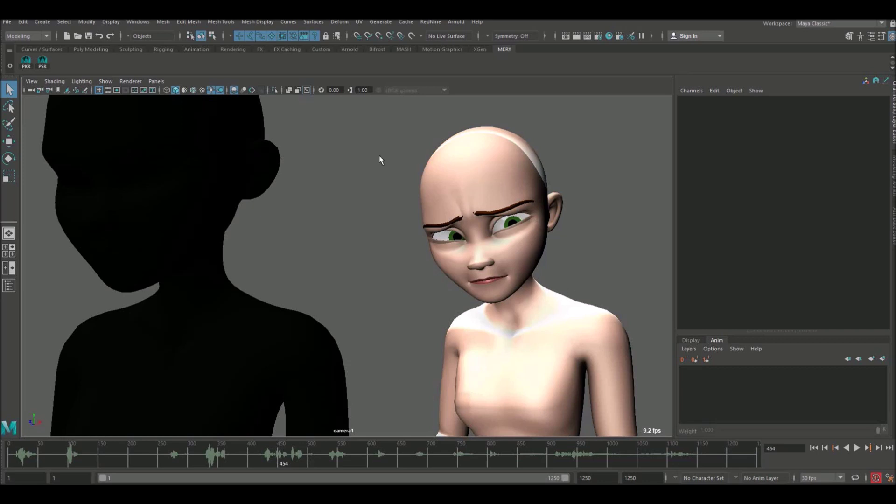
# Show the rig's control curves in the viewport and select the neck control to inspect its keyframes and motion near frame 120
pyautogui.click(106, 81)
pyautogui.click(172, 141)
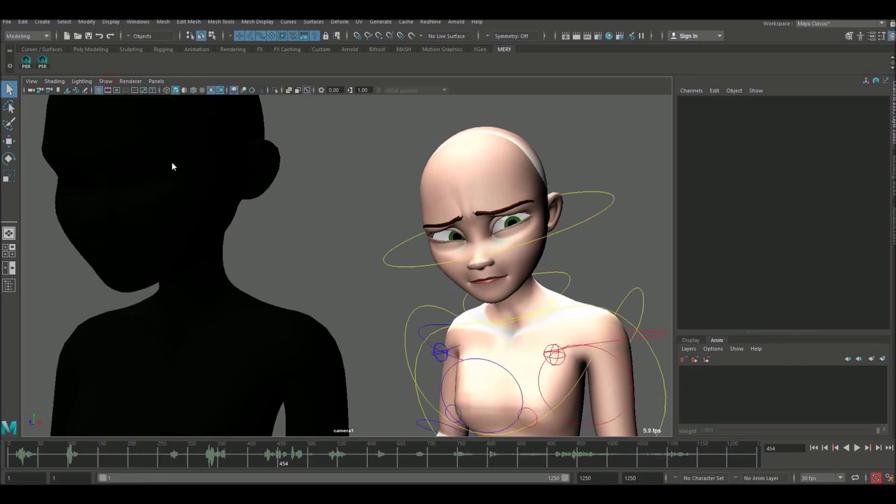
pyautogui.click(547, 323)
pyautogui.moveTo(172, 457); pyautogui.dragTo(90, 466)
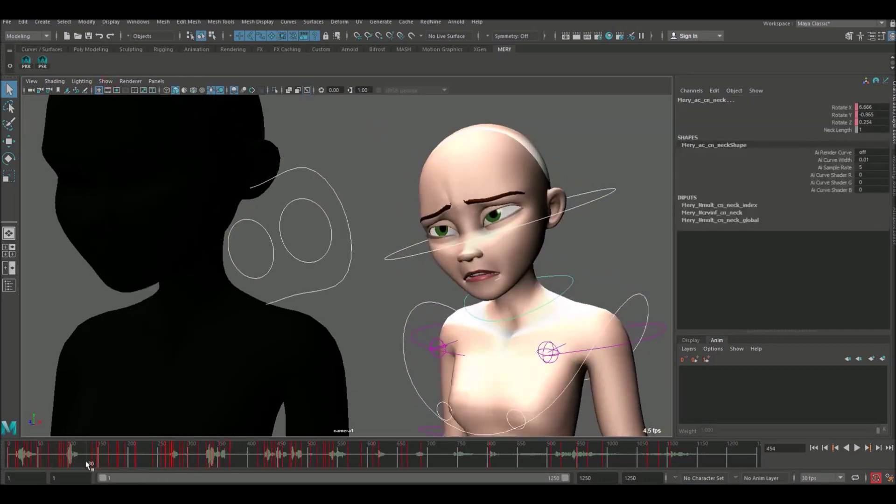
pyautogui.click(573, 269)
pyautogui.hotkey('alt', 'v')
pyautogui.moveTo(130, 457); pyautogui.dragTo(72, 461)
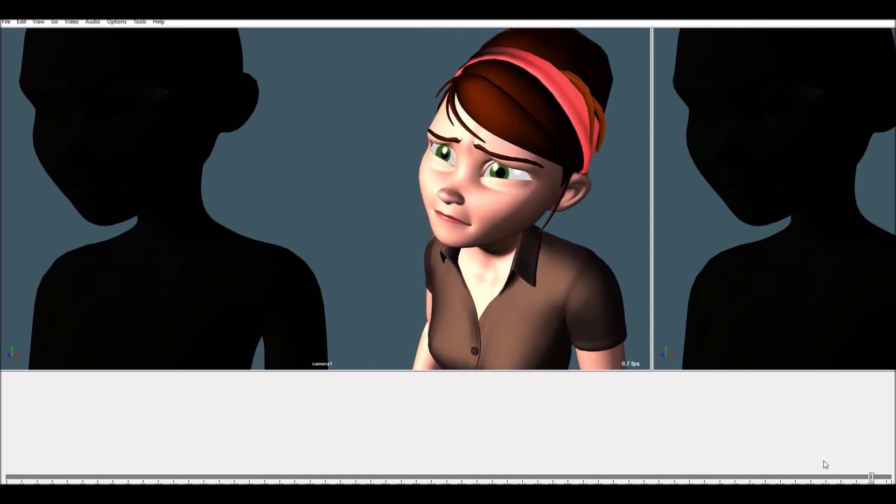
# Switch to the video player and scrub back and forth through the final part of the playblast
pyautogui.moveTo(871, 477)
pyautogui.mouseDown()
pyautogui.moveTo(621, 477)
pyautogui.moveTo(848, 475)
pyautogui.moveTo(652, 466)
pyautogui.mouseUp()
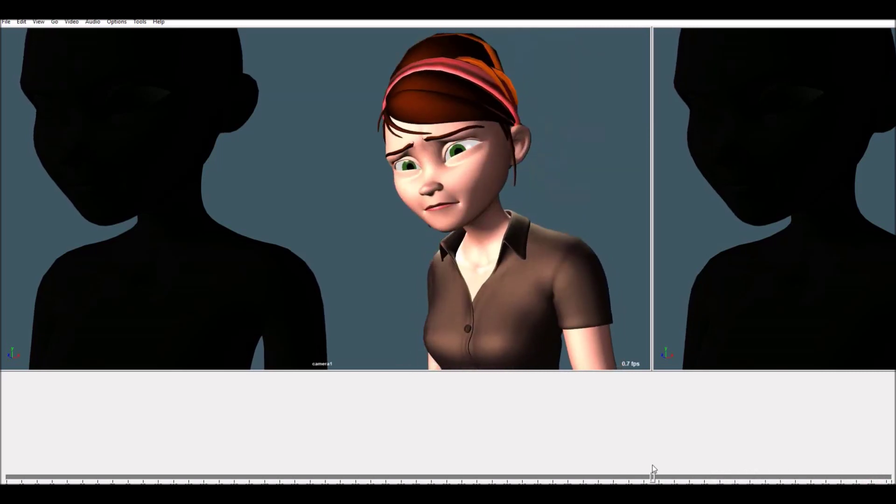
pyautogui.moveTo(652, 476); pyautogui.dragTo(890, 477)
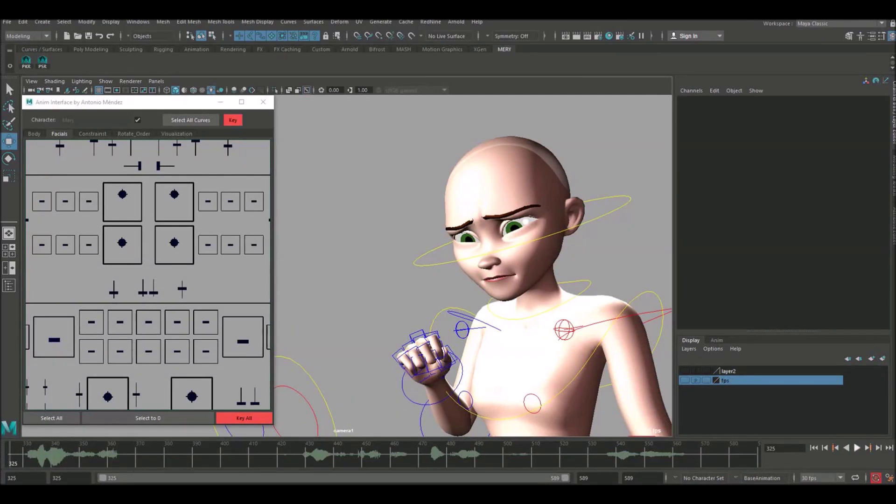
# Play the dialogue from frame 325, then select the jaw control at frame 428 in the facial picker and listen to the line
pyautogui.hotkey('alt', 'v')
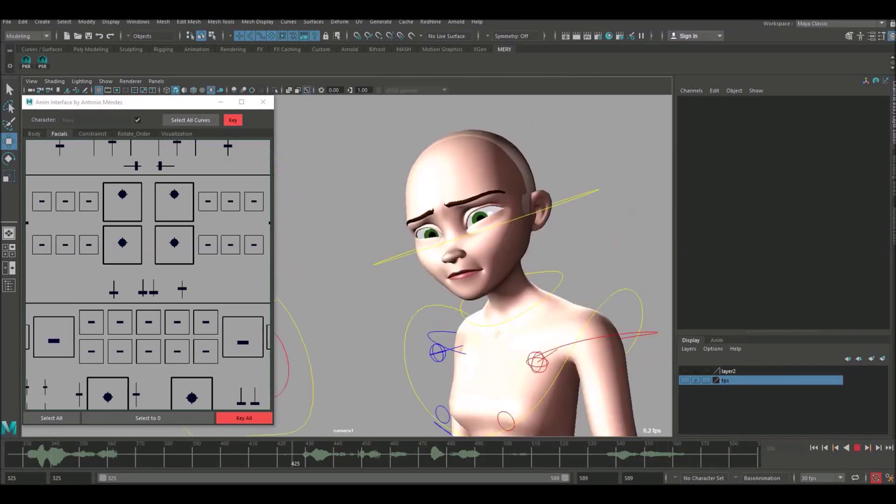
pyautogui.moveTo(311, 455); pyautogui.dragTo(301, 455)
pyautogui.click(192, 397)
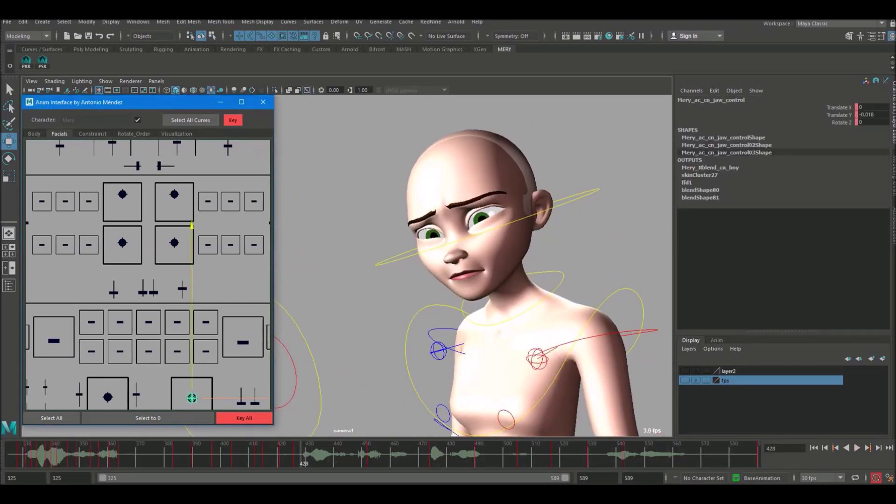
pyautogui.hotkey('alt', 'v')
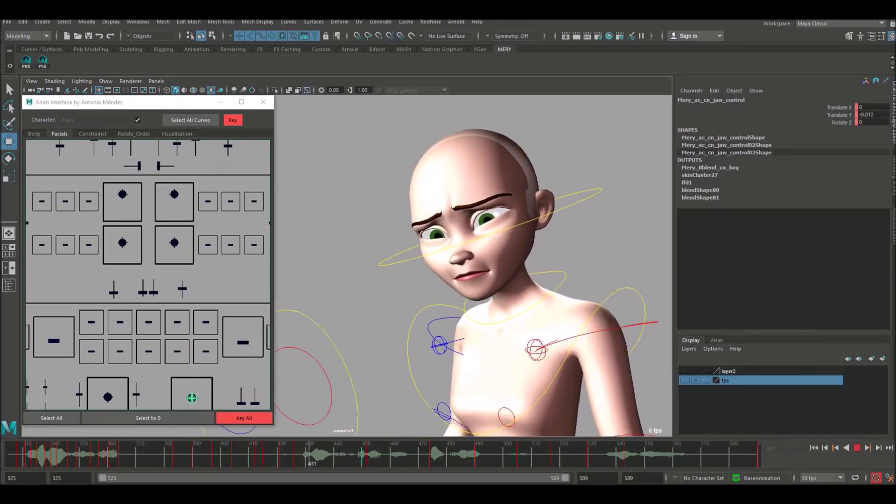
pyautogui.hotkey('alt', 'v')
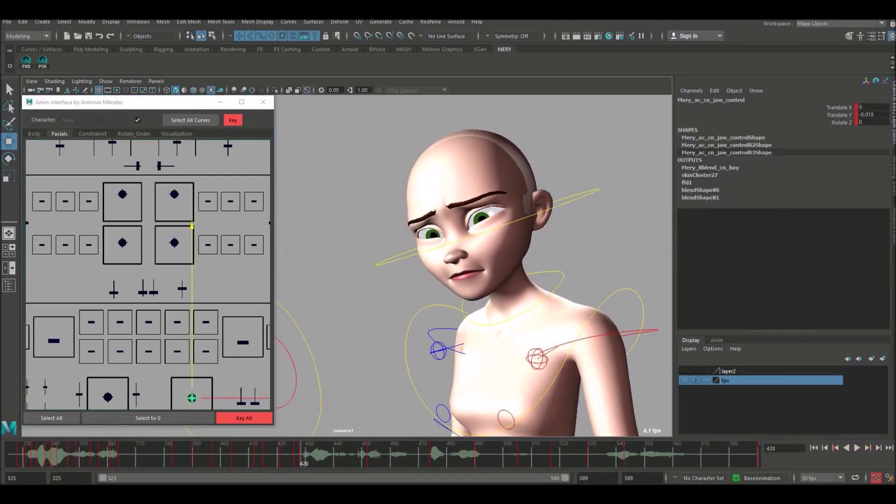
# Open the jaw at frame 430 by lowering the jaw control to Translate Y -0.224, and check it in playback
pyautogui.hotkey('alt', 'v')
pyautogui.moveTo(191, 226); pyautogui.dragTo(192, 226)
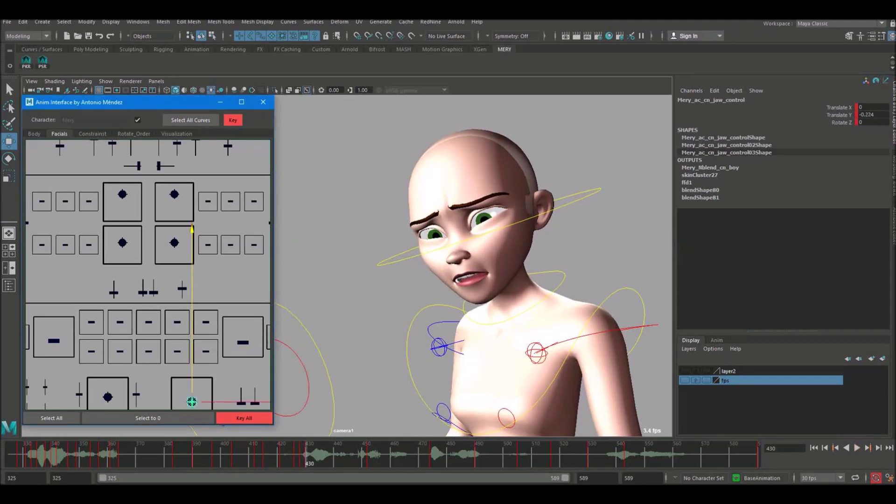
pyautogui.hotkey('alt', 'v')
pyautogui.hotkey('alt', 'v')
# Close the jaw at frame 433 to Translate Y -0.078 and play the range to check the mouth timing
pyautogui.moveTo(192, 401); pyautogui.dragTo(192, 400)
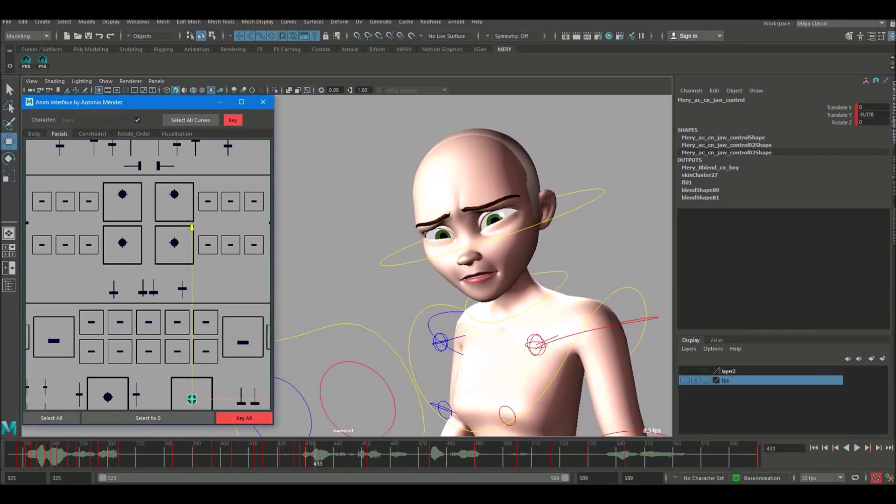
pyautogui.hotkey('alt', 'v')
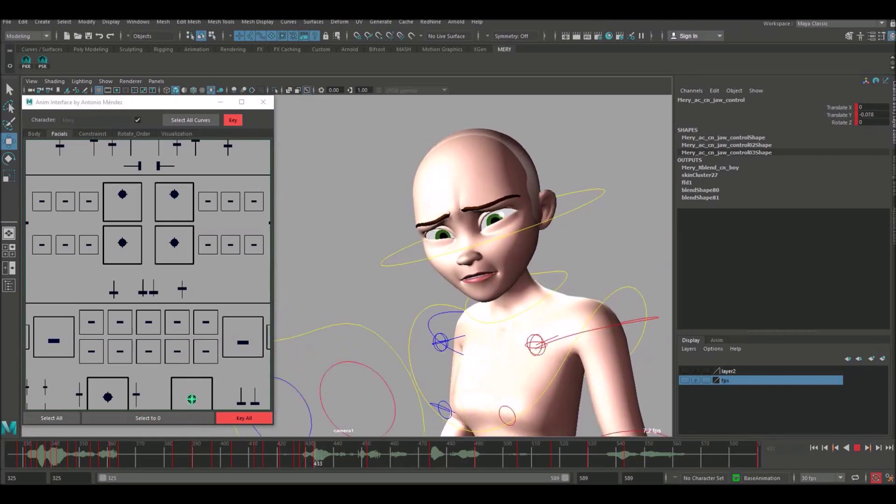
pyautogui.hotkey('alt', 'v')
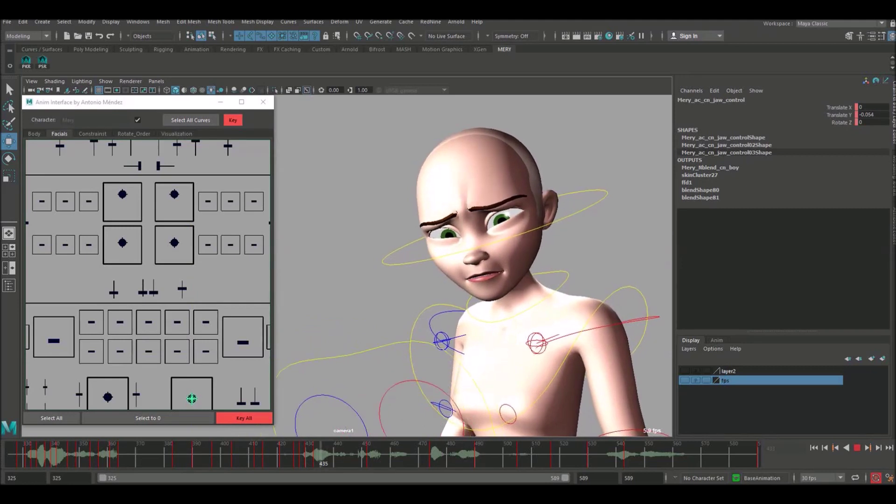
pyautogui.hotkey('alt', 'v')
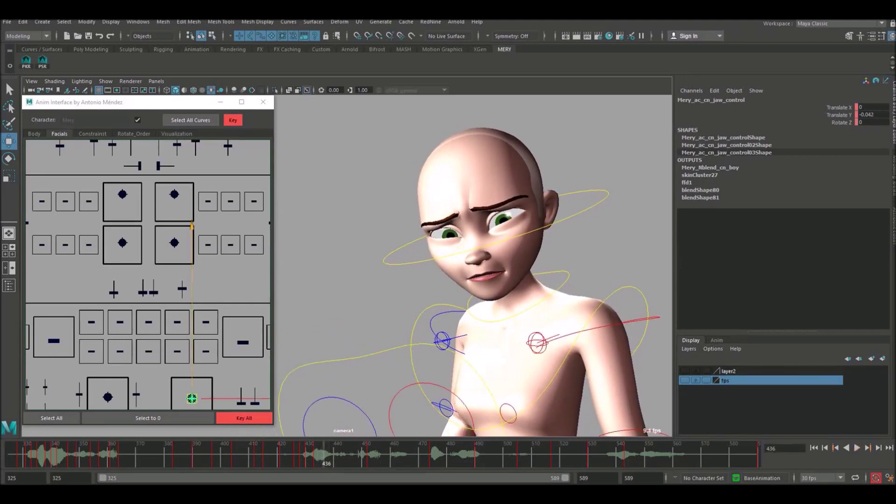
# Open the jaw again around frame 435 to about Translate Y -0.227 and check it in playback
pyautogui.moveTo(192, 398); pyautogui.dragTo(192, 402)
pyautogui.hotkey('alt', 'v')
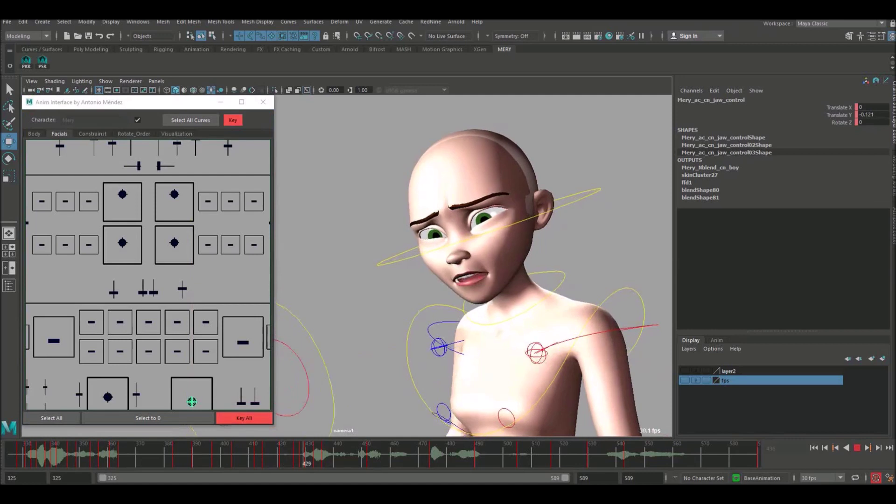
pyautogui.hotkey('alt', 'v')
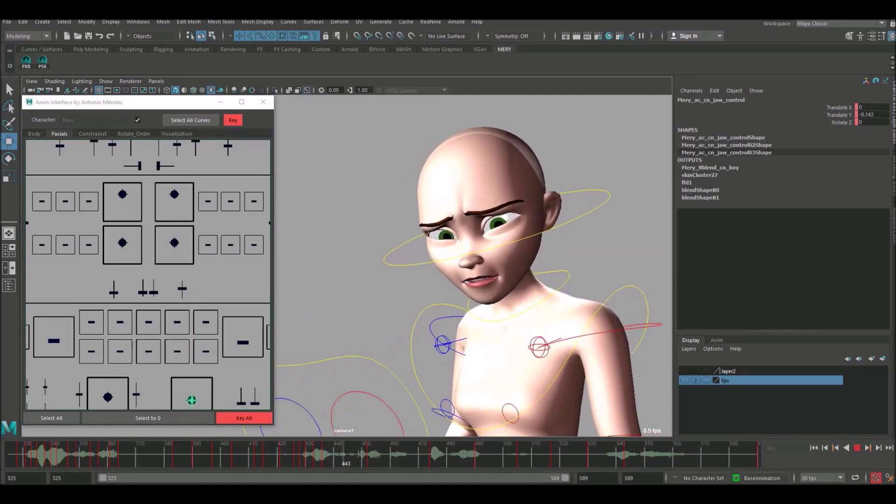
# Close the jaw at frame 440 to Translate Y 0.01, play it back, and return to frame 439
pyautogui.moveTo(192, 401); pyautogui.dragTo(191, 398)
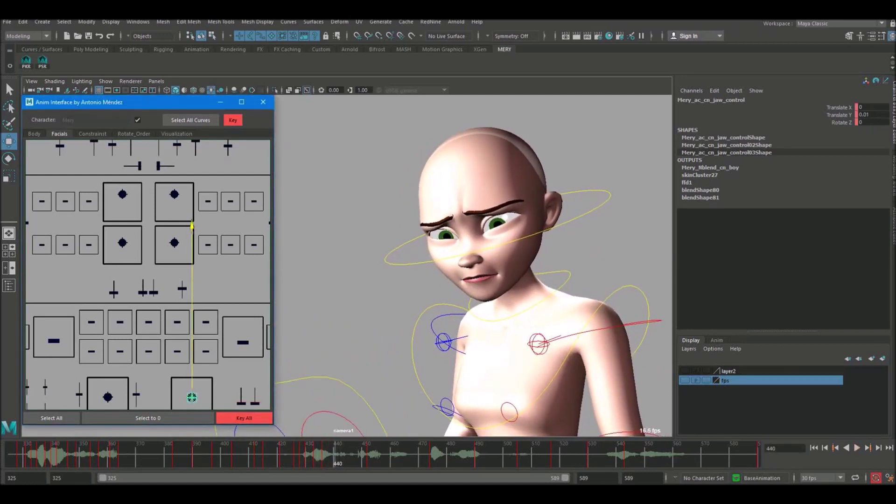
pyautogui.hotkey('alt', 'v')
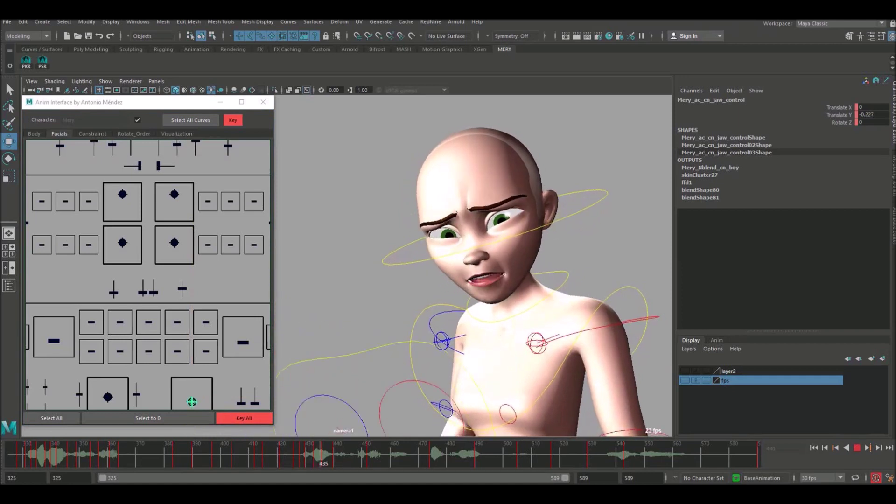
pyautogui.hotkey('alt', 'v')
pyautogui.hotkey('alt', ',')
pyautogui.hotkey('alt', ',')
pyautogui.hotkey('alt', ',')
pyautogui.hotkey('alt', ',')
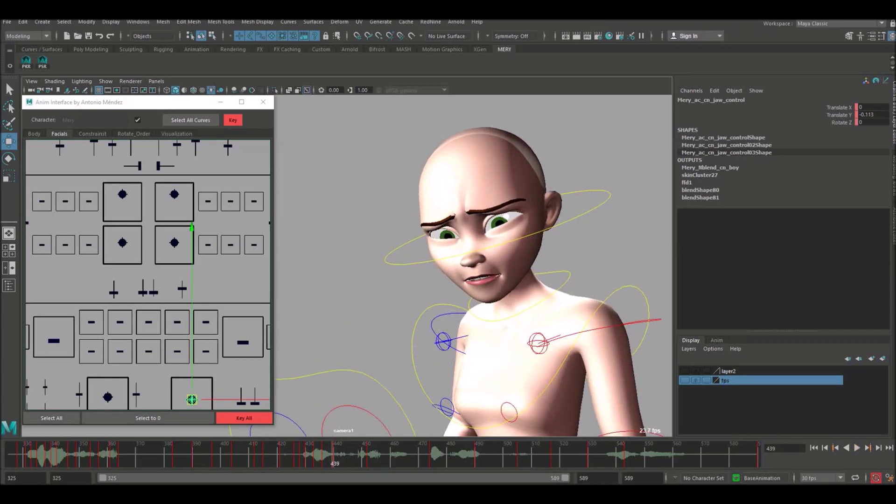
# Review the dialogue in playback, open the jaw at frame 454 to Translate Y -0.318, and check it in playback
pyautogui.hotkey('alt', 'v')
pyautogui.hotkey('alt', 'v')
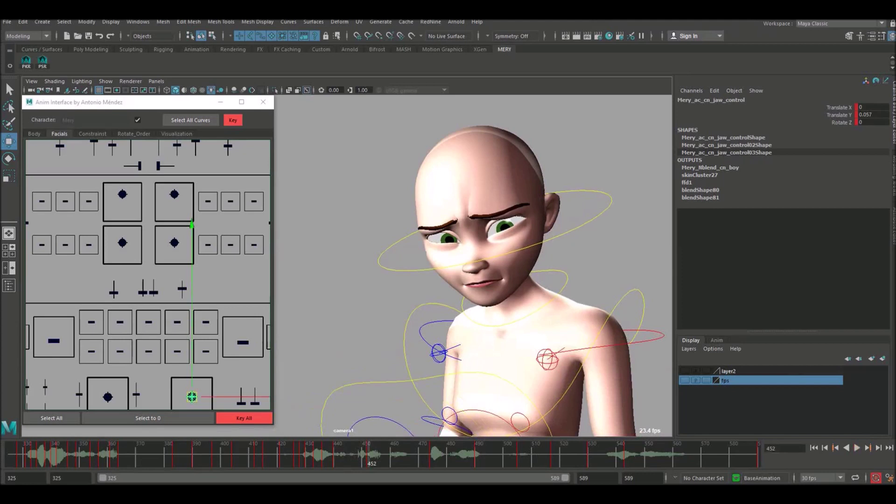
pyautogui.hotkey('alt', 'v')
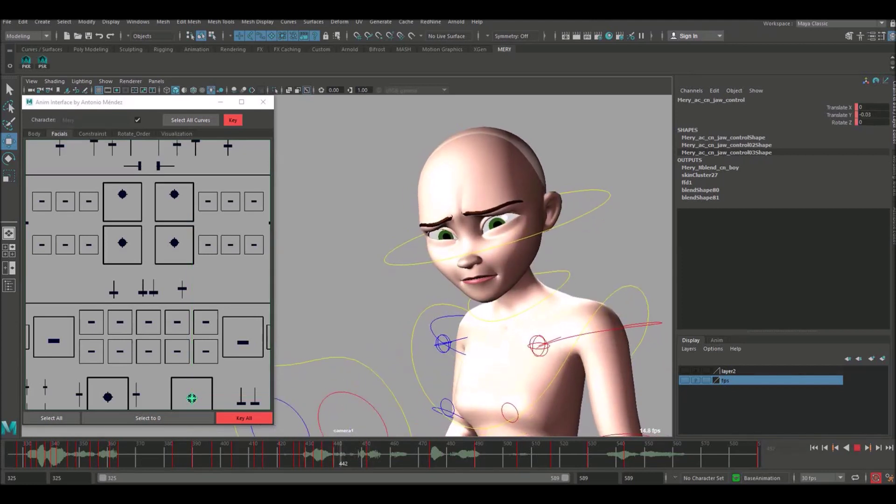
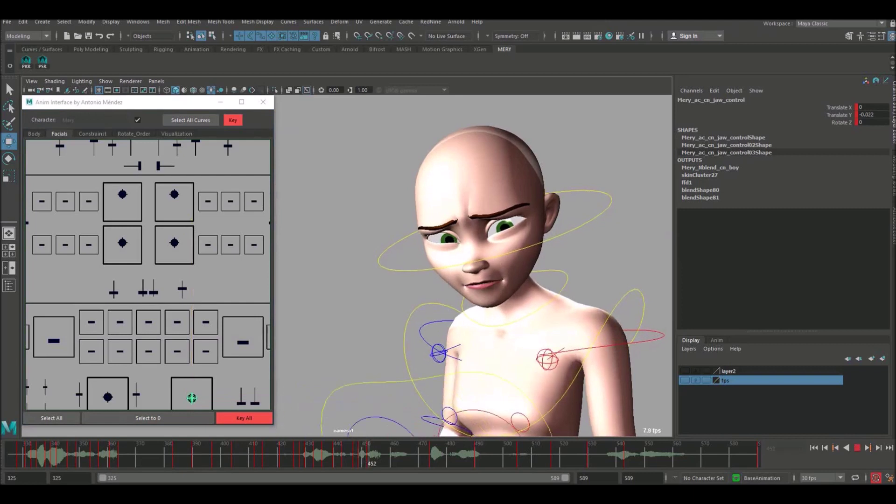
pyautogui.hotkey('alt', 'v')
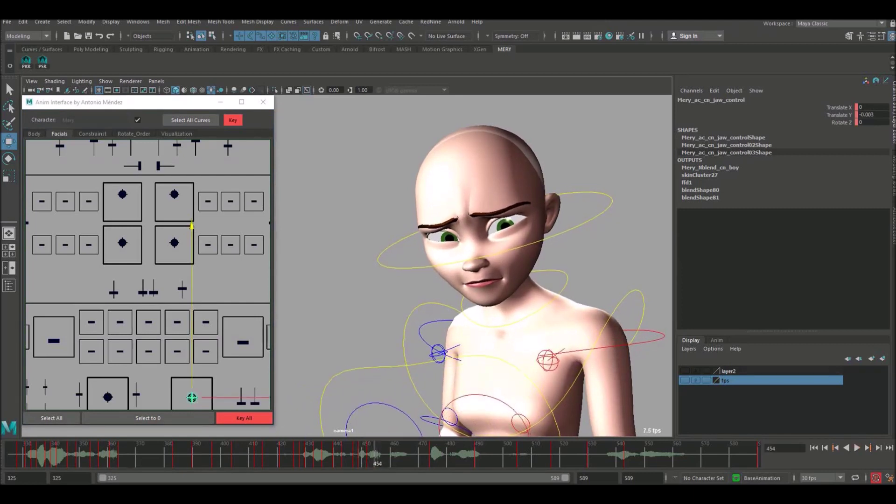
pyautogui.moveTo(192, 397); pyautogui.dragTo(191, 399)
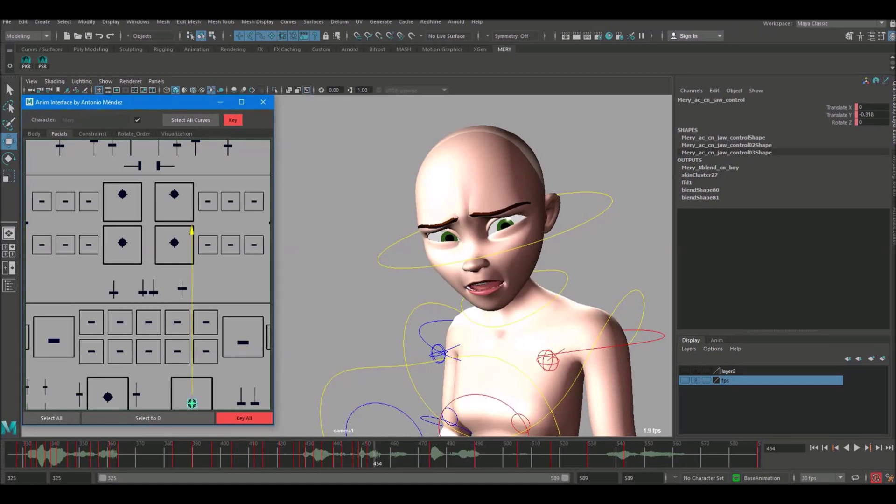
pyautogui.hotkey('alt', 'v')
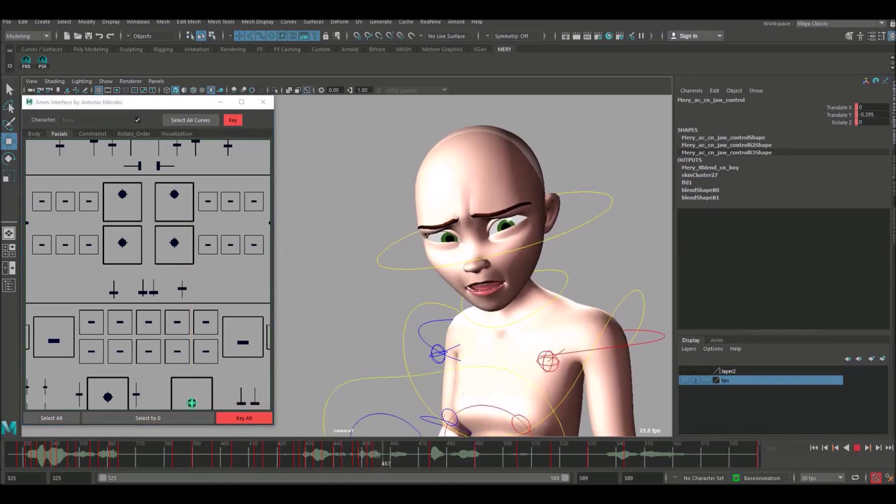
# Close the jaw at frame 457 to Translate Y 0.073, play it back, and return to about frame 459
pyautogui.hotkey('alt', 'v')
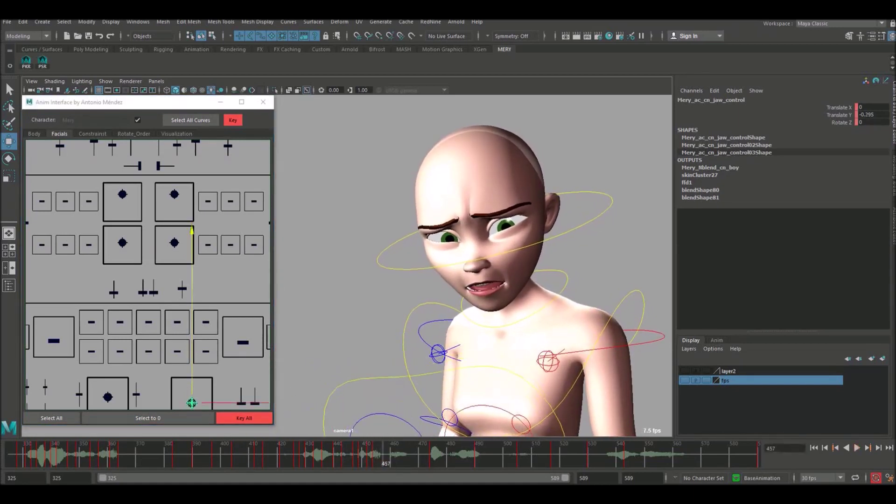
pyautogui.click(192, 402)
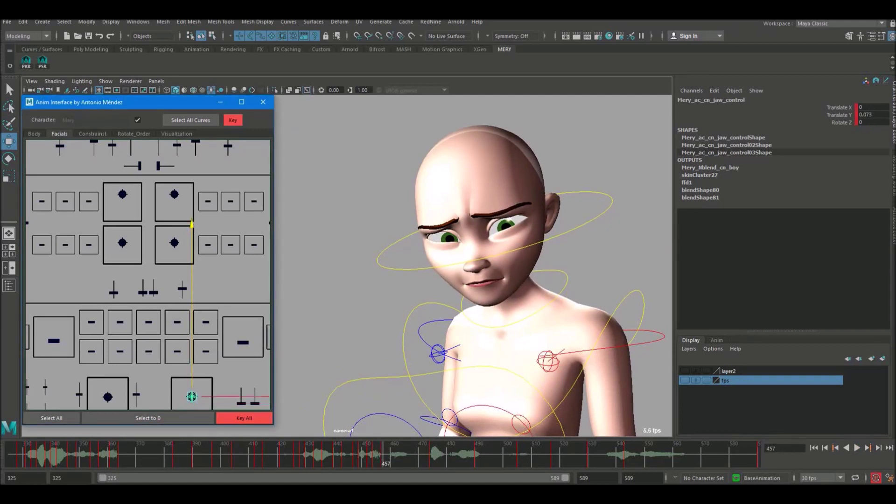
pyautogui.hotkey('alt', 'v')
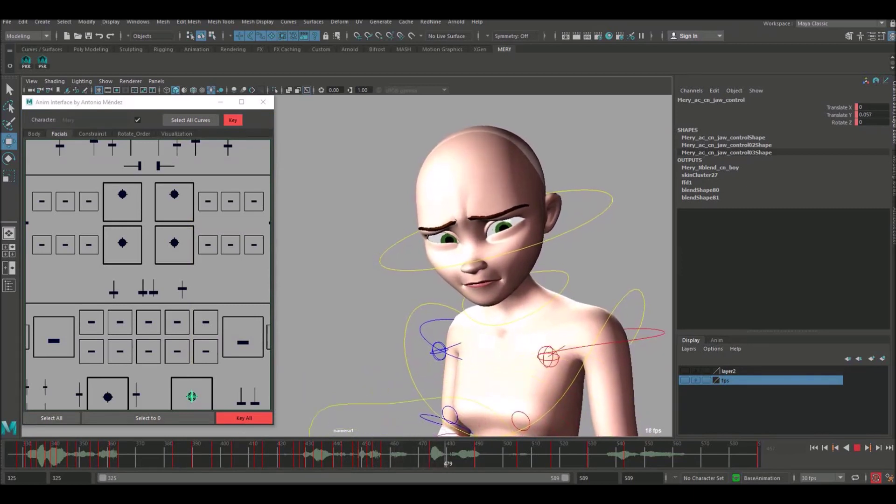
pyautogui.click(367, 455)
pyautogui.hotkey('alt', 'v')
pyautogui.moveTo(433, 455); pyautogui.dragTo(391, 454)
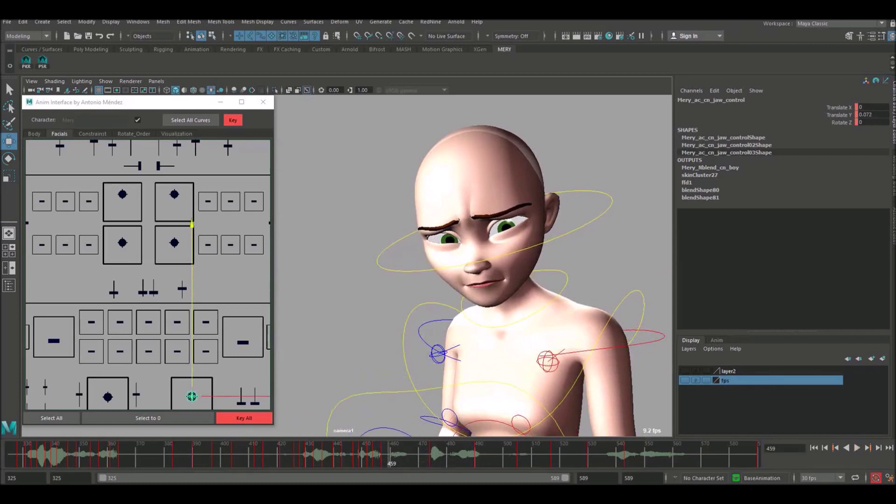
# Play on to find the next syllable, open the jaw at frame 461 to Translate Y -0.166, and play it back
pyautogui.hotkey('alt', 'v')
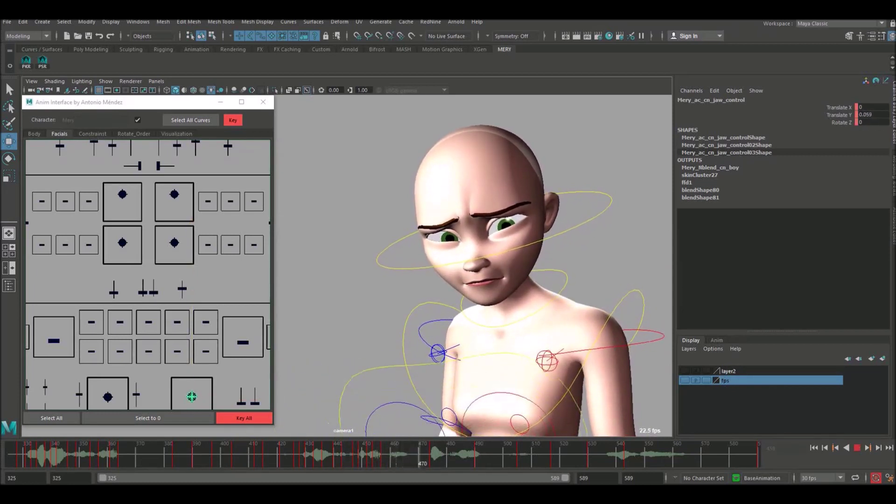
pyautogui.hotkey('alt', 'v')
pyautogui.hotkey('alt', 'v')
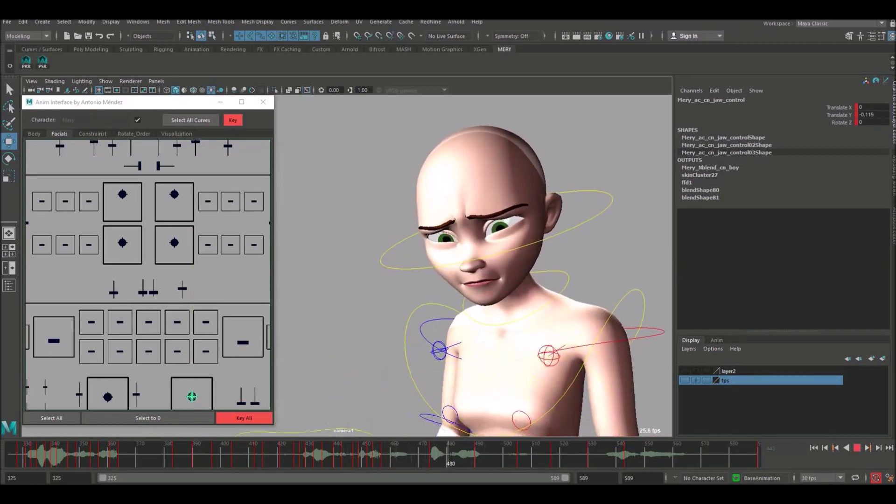
pyautogui.hotkey('alt', 'v')
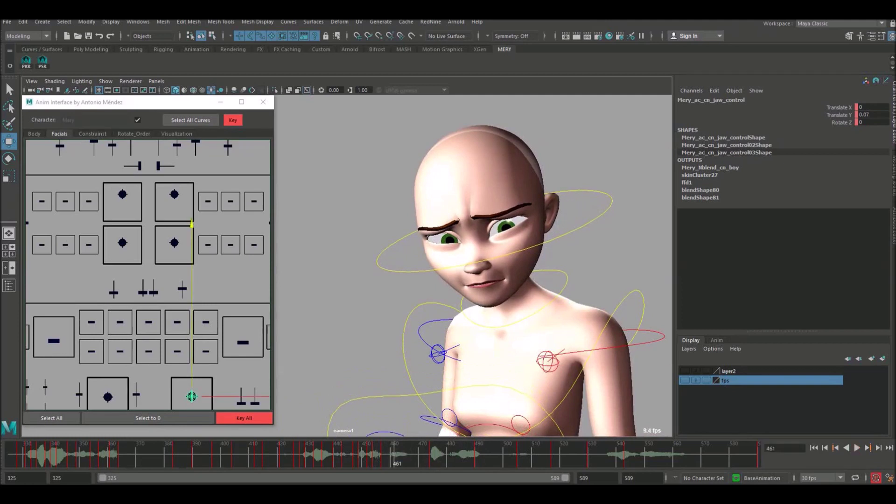
pyautogui.moveTo(192, 396); pyautogui.dragTo(192, 397)
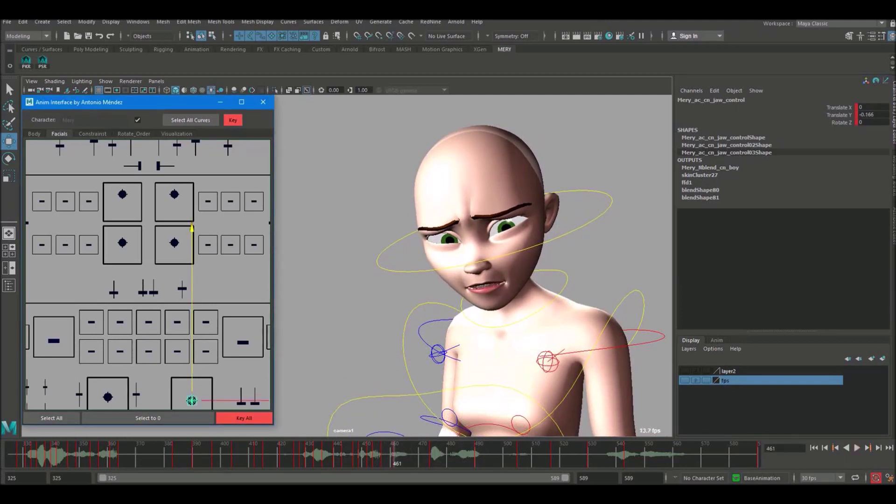
pyautogui.hotkey('alt', 'v')
# Close the jaw at frame 465 to Translate Y 0.016 and check it in playback
pyautogui.hotkey('alt', 'v')
pyautogui.moveTo(191, 399); pyautogui.dragTo(191, 396)
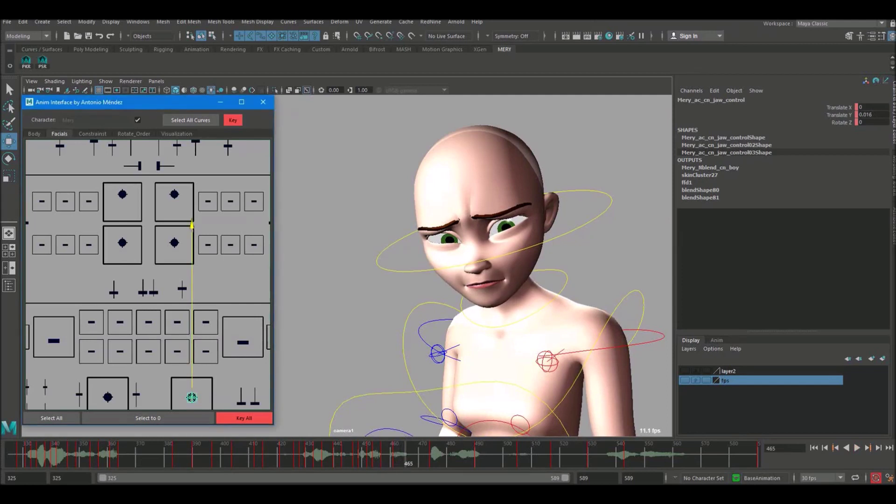
pyautogui.hotkey('alt', 'v')
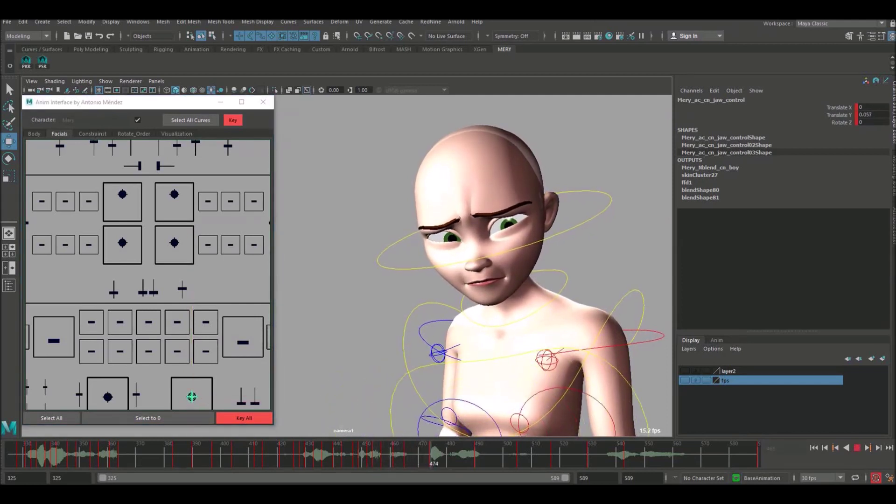
# Key the closed jaw at frame 474 with Translate Y 0.03 and continue the playback
pyautogui.hotkey('alt', 'v')
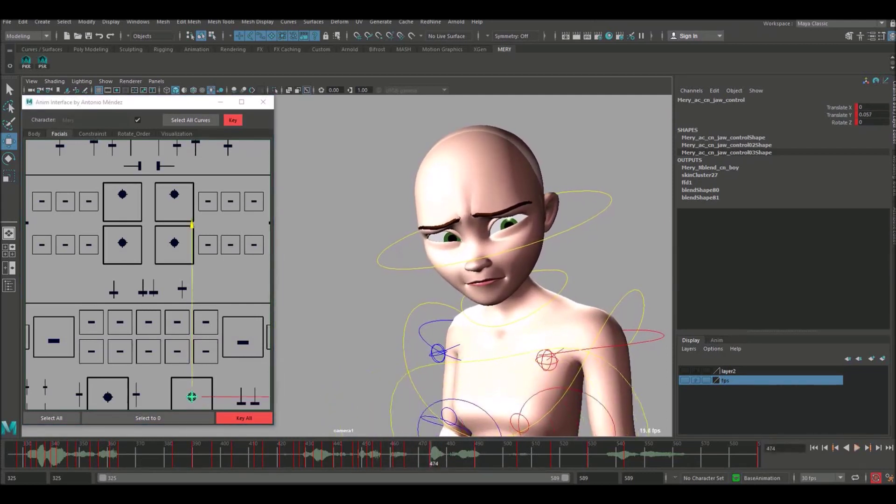
pyautogui.click(192, 396)
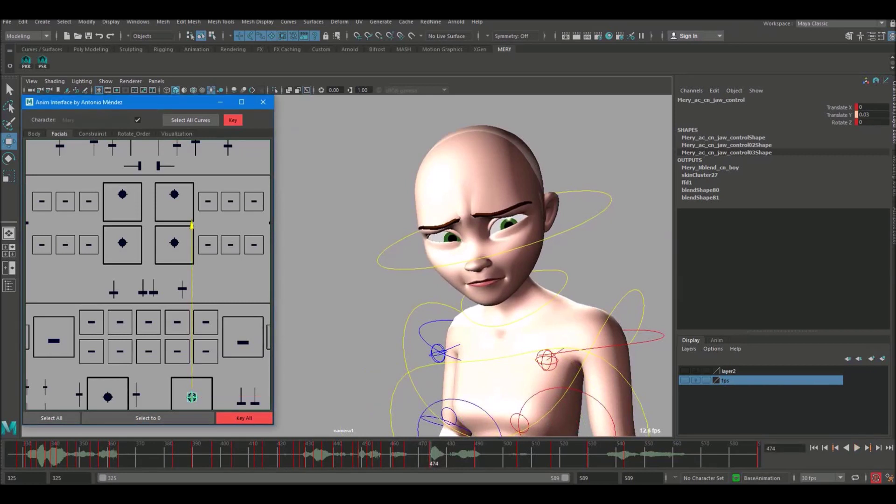
pyautogui.hotkey('alt', 'v')
# Open the jaw at frame 476, check it in playback from frame 473, and adjust it to Translate Y -0.255
pyautogui.hotkey('alt', 'v')
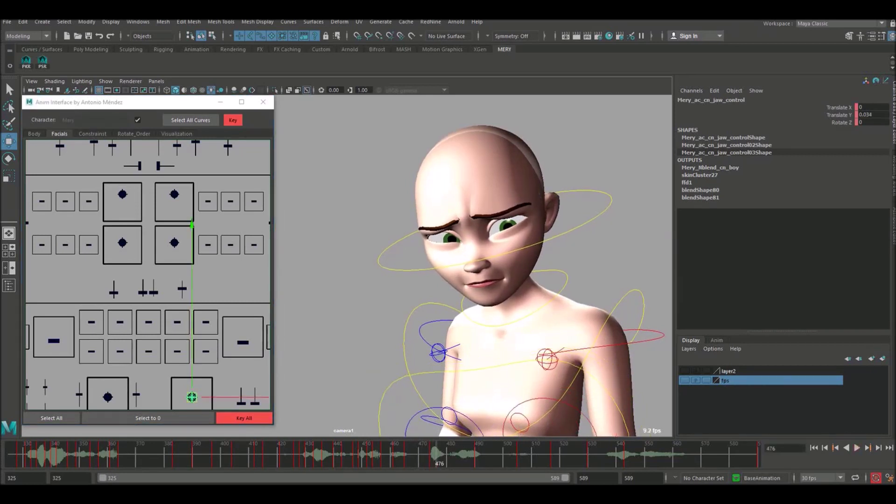
pyautogui.moveTo(192, 396); pyautogui.dragTo(192, 401)
pyautogui.moveTo(438, 459)
pyautogui.mouseDown()
pyautogui.moveTo(427, 459)
pyautogui.moveTo(445, 459)
pyautogui.moveTo(427, 459)
pyautogui.mouseUp()
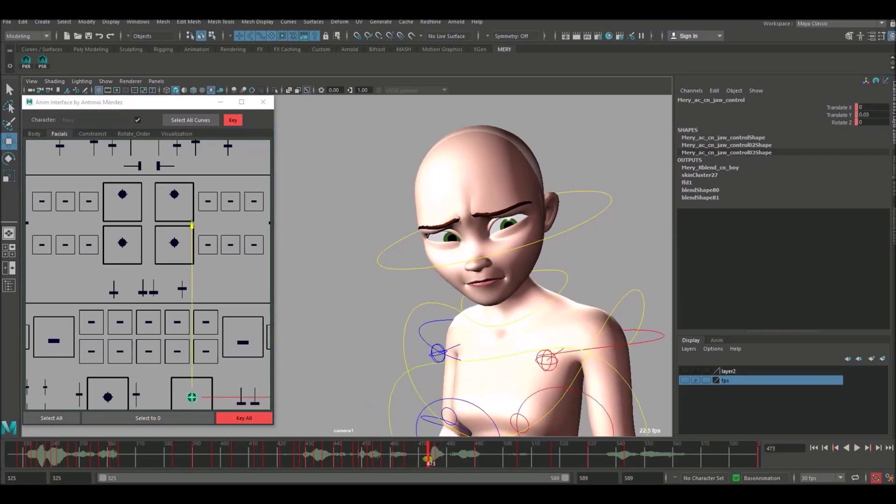
pyautogui.hotkey('alt', 'v')
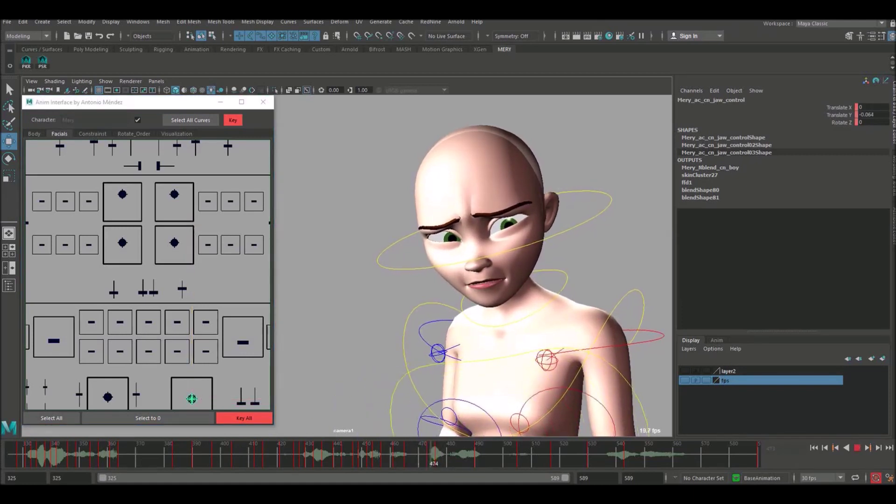
pyautogui.hotkey('alt', 'v')
pyautogui.moveTo(192, 404); pyautogui.dragTo(192, 402)
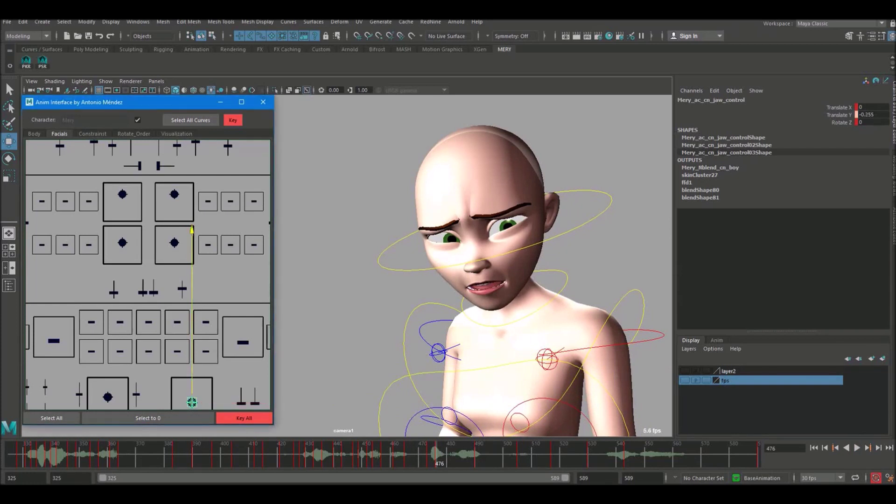
# Partly close the jaw at frame 479 to Translate Y -0.087 and play back the range
pyautogui.moveTo(437, 455); pyautogui.dragTo(445, 454)
pyautogui.moveTo(191, 401); pyautogui.dragTo(192, 399)
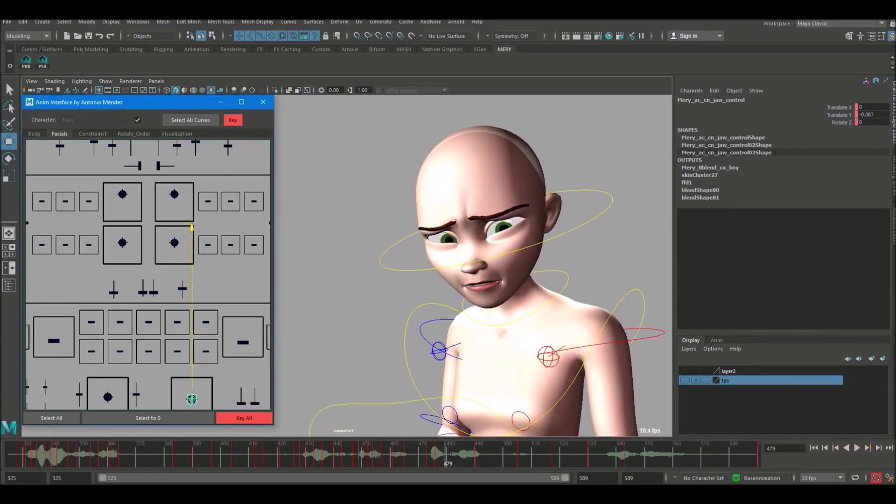
pyautogui.hotkey('alt', 'v')
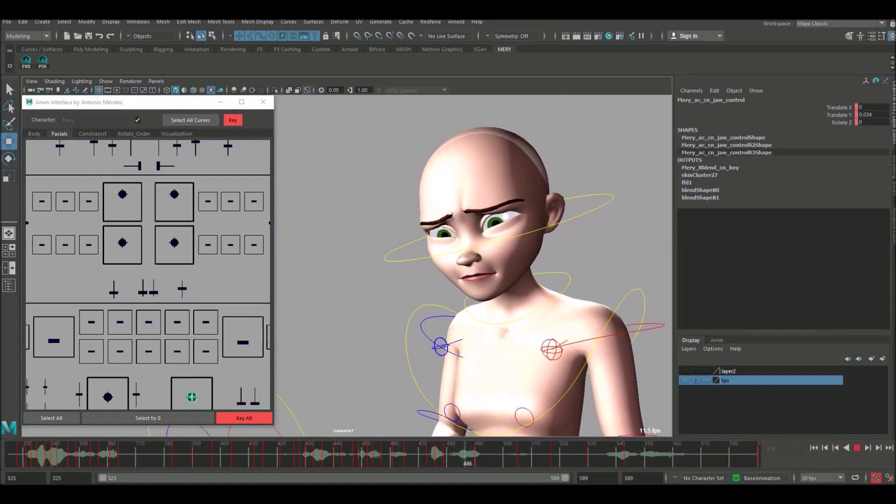
# Open the jaw at frame 482 by lowering the jaw control, and move on to frame 484
pyautogui.hotkey('alt', 'v')
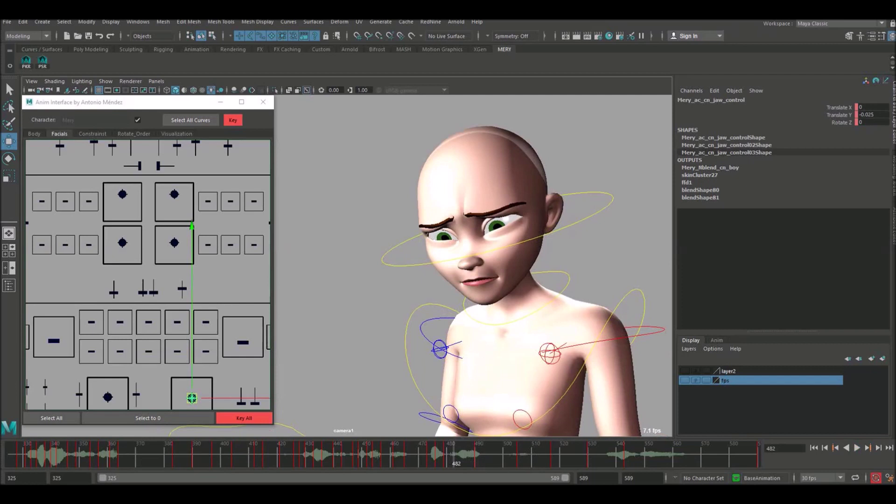
pyautogui.moveTo(192, 226); pyautogui.dragTo(191, 227)
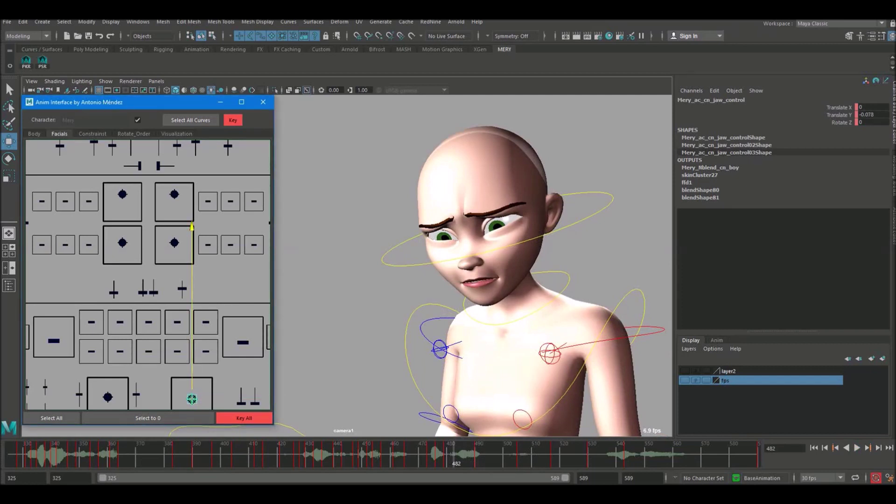
pyautogui.moveTo(192, 400); pyautogui.dragTo(192, 402)
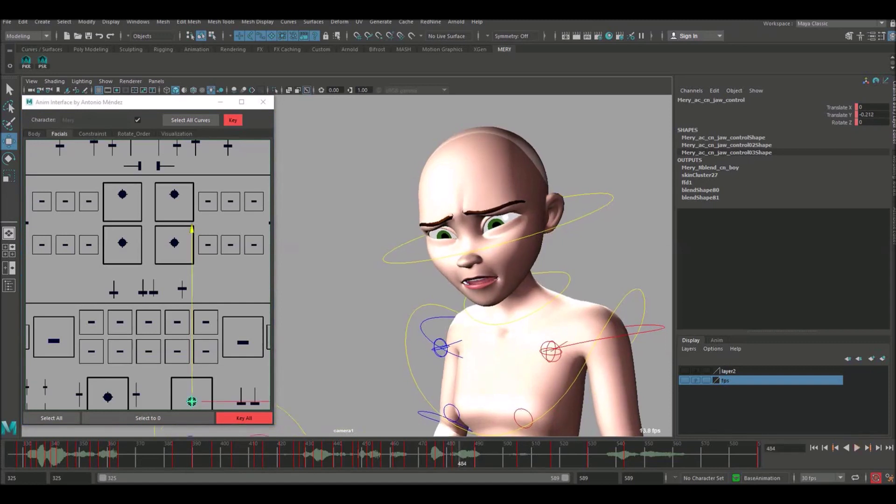
# Close the jaw at frame 484 to Translate Y -0.055, reopen it at frame 486 to -0.253, and play it back
pyautogui.moveTo(192, 401); pyautogui.dragTo(192, 399)
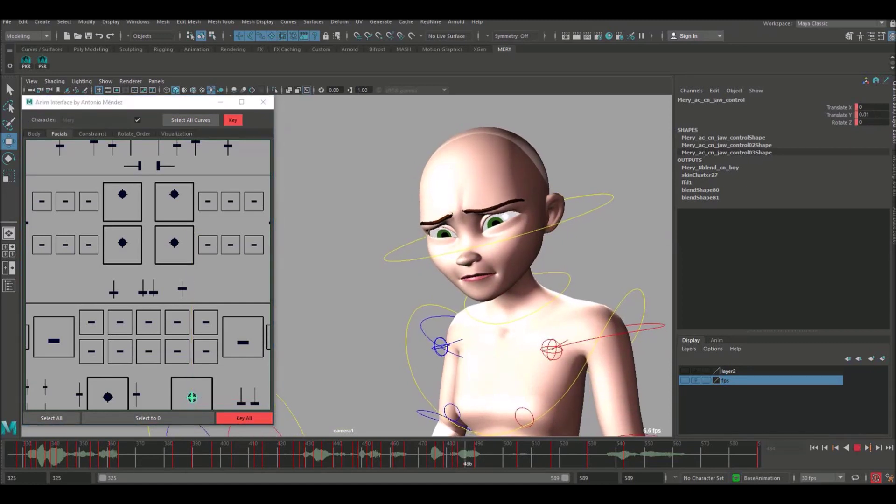
pyautogui.moveTo(192, 397); pyautogui.dragTo(191, 402)
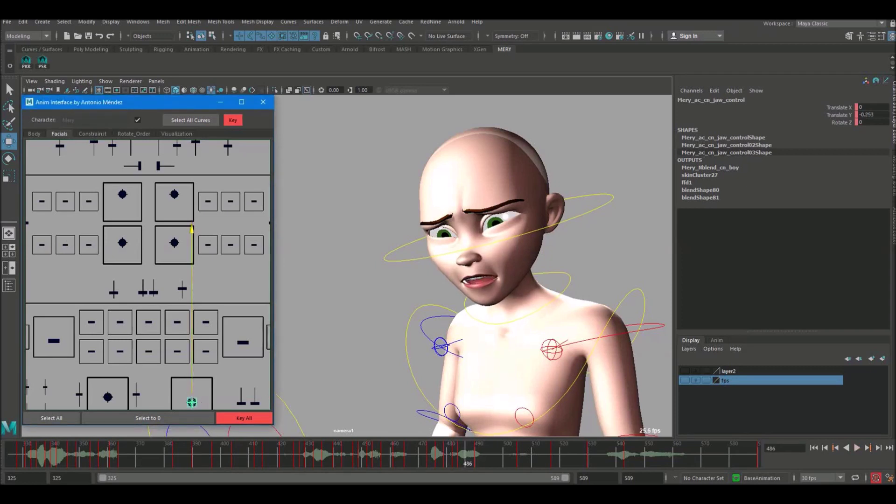
pyautogui.hotkey('alt', 'v')
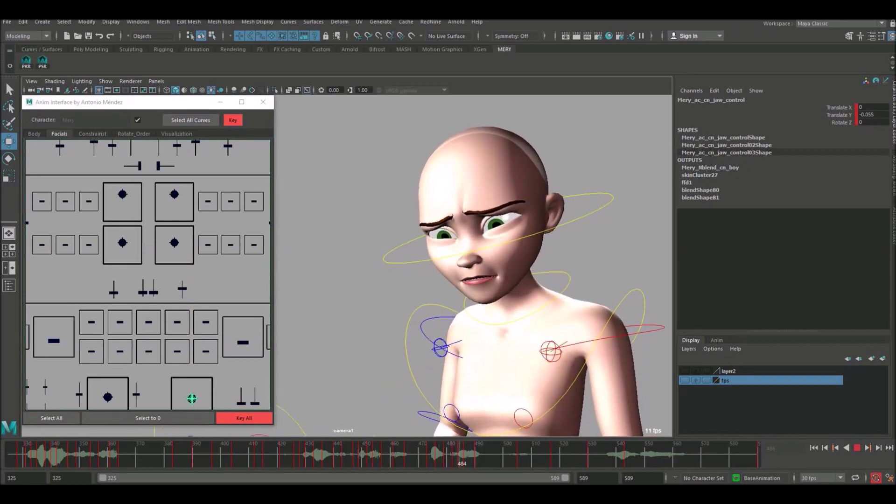
# Recheck the jaw pose at frame 484 and play the open and close timing around it
pyautogui.hotkey('alt', 'v')
pyautogui.moveTo(192, 227); pyautogui.dragTo(191, 227)
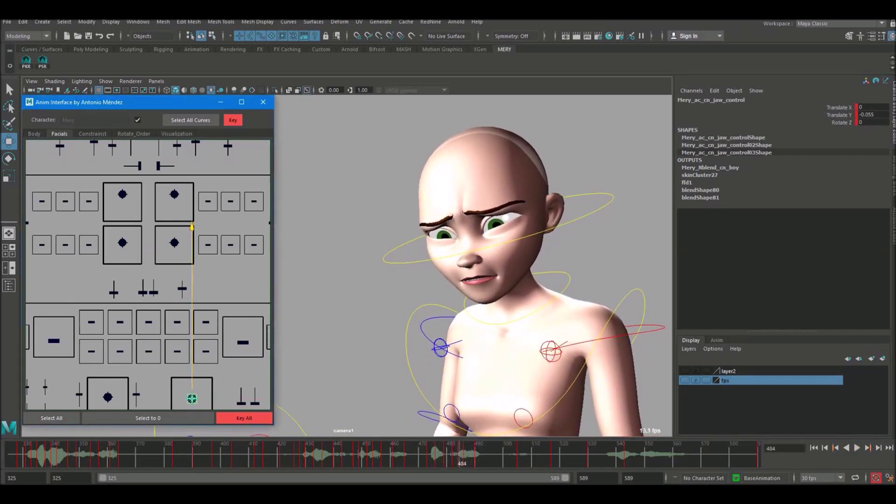
pyautogui.hotkey('alt', 'v')
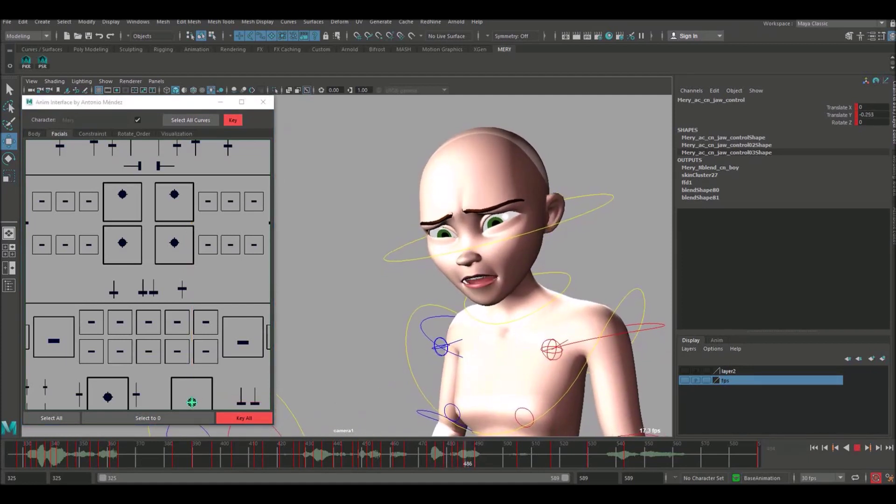
# Select frames 495 to 499 on the timeline, play back the end of the phrase, and stop at frame 490
pyautogui.hotkey('alt', 'v')
pyautogui.keyDown('shift'); pyautogui.moveTo(466, 455); pyautogui.dragTo(495, 459); pyautogui.keyUp('shift')
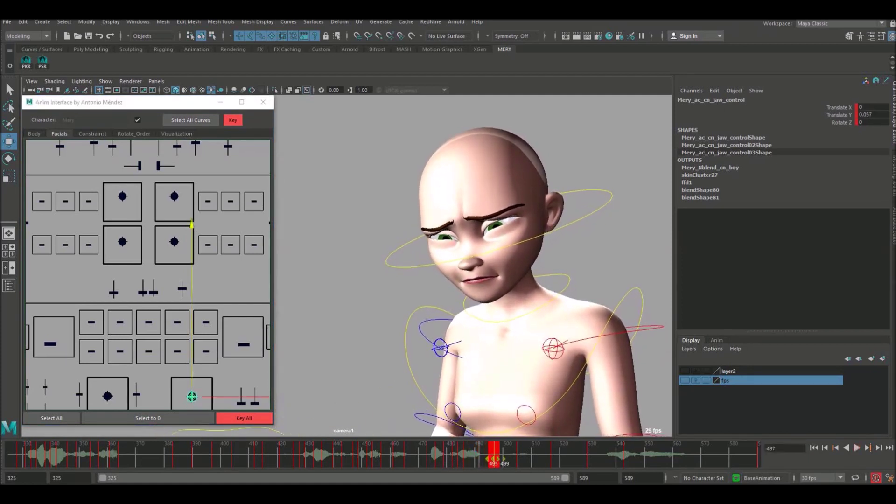
pyautogui.hotkey('alt', 'v')
pyautogui.hotkey('alt', 'v')
# Open the jaw at frame 490 to Translate Y -0.265, undoing a stray adjustment along the way
pyautogui.click(192, 401)
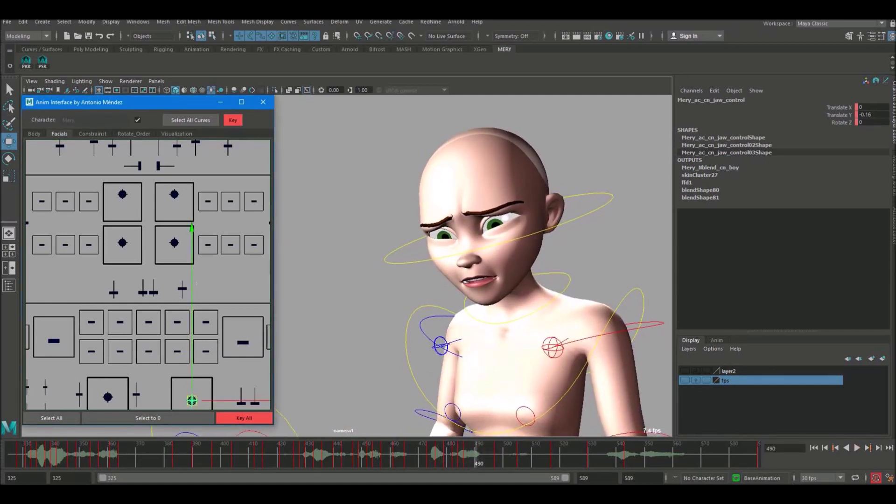
pyautogui.click(195, 284)
pyautogui.hotkey('ctrl', 'z')
pyautogui.moveTo(192, 283); pyautogui.dragTo(192, 286)
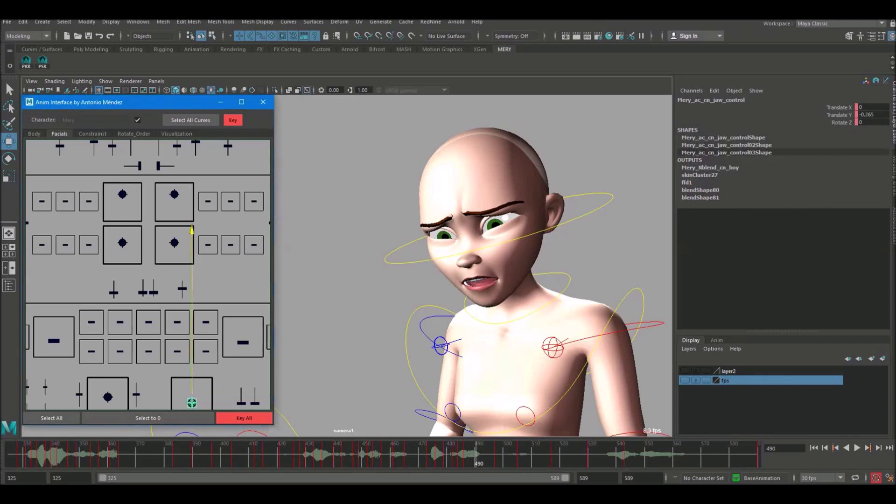
# Adjust the jaw's Translate Y at frame 490 to refine how far the mouth opens, and start playback
pyautogui.moveTo(467, 455)
pyautogui.mouseDown()
pyautogui.moveTo(456, 455)
pyautogui.moveTo(476, 455)
pyautogui.mouseUp()
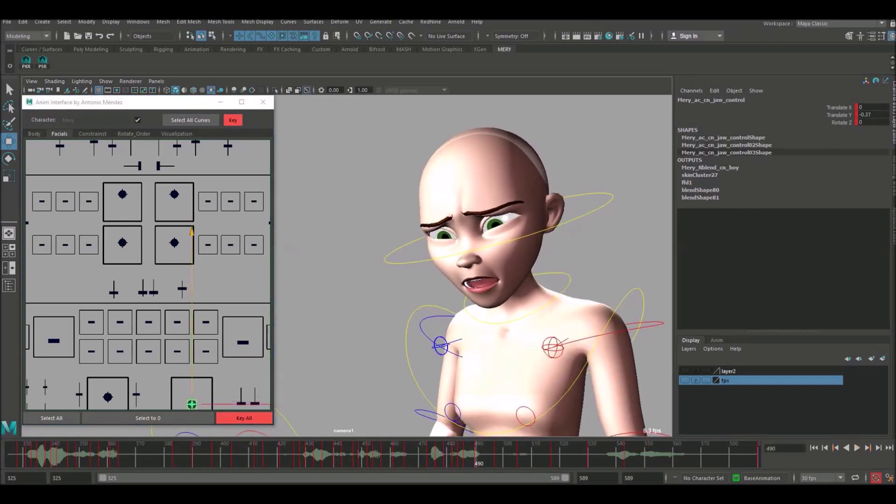
pyautogui.moveTo(191, 233); pyautogui.dragTo(192, 230)
pyautogui.hotkey('alt', 'v')
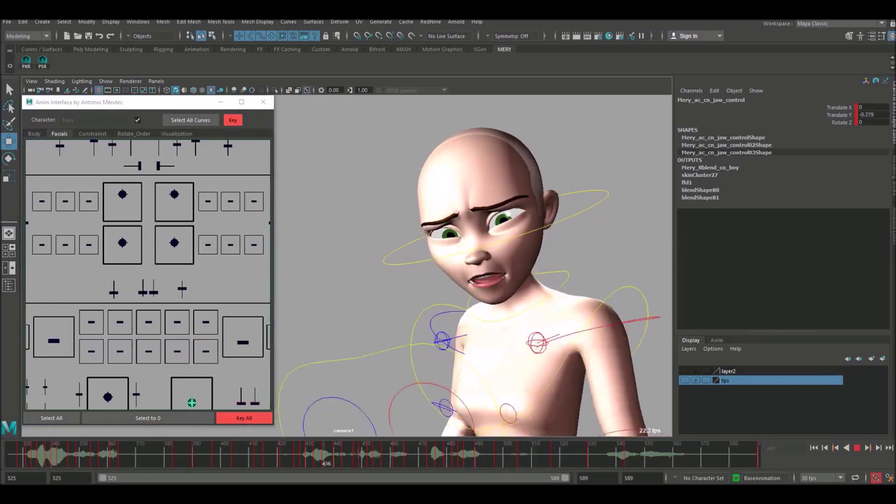
# Deselect the jaw control and play the shot repeatedly from around frame 413 to review the lip sync
pyautogui.moveTo(272, 454); pyautogui.dragTo(261, 454)
pyautogui.hotkey('alt', 'd')
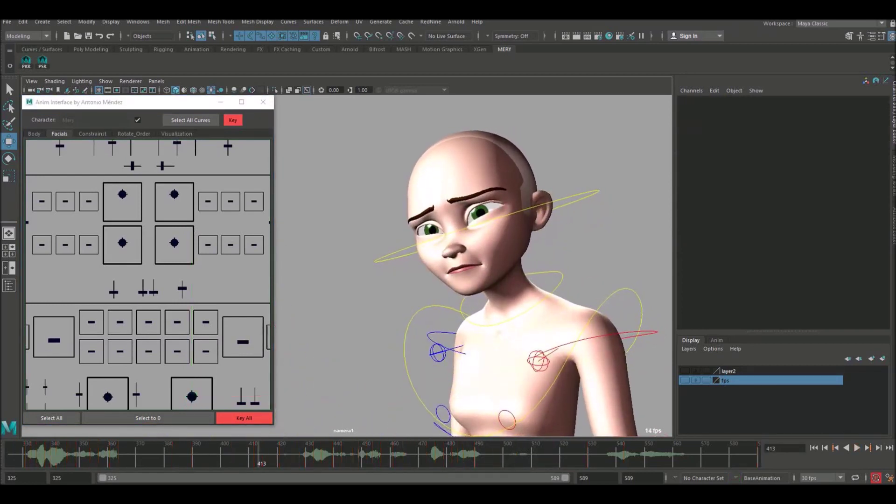
pyautogui.hotkey('alt', 'v')
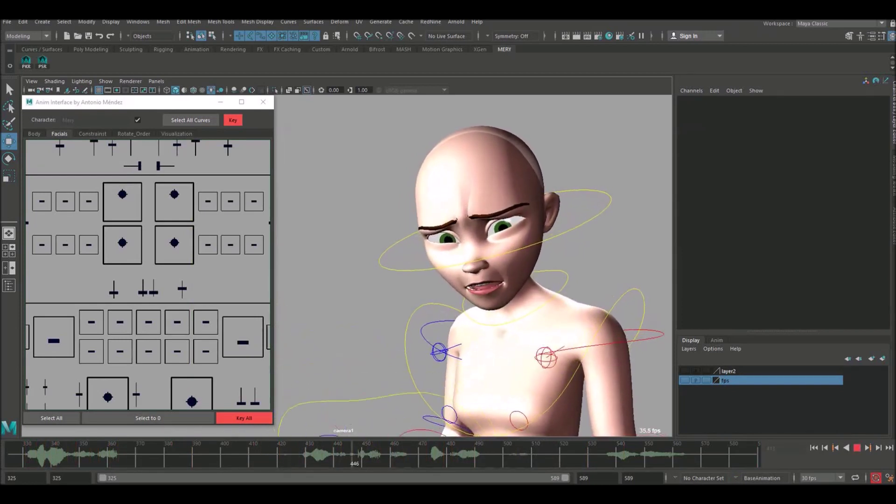
pyautogui.hotkey('alt', 'v')
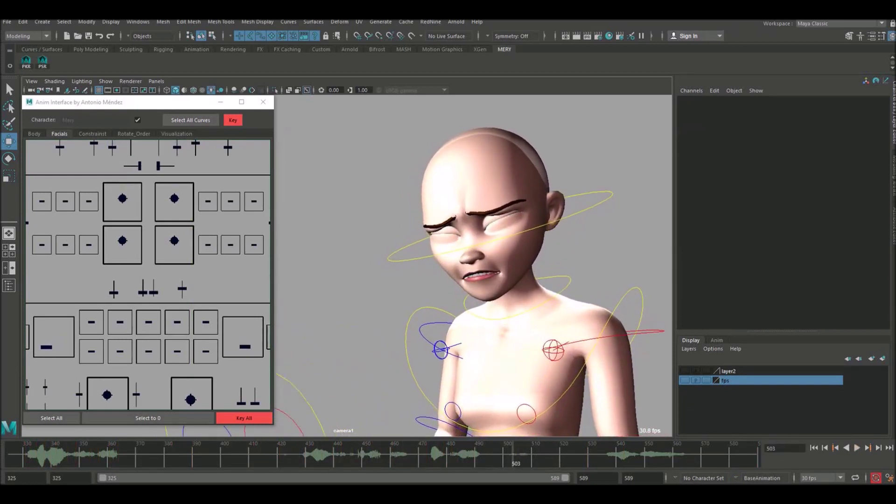
pyautogui.hotkey('alt', 'v')
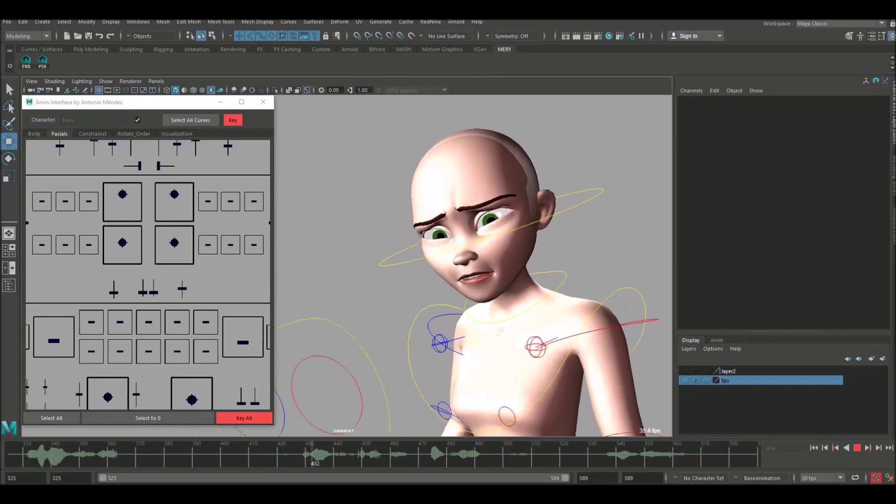
pyautogui.hotkey('alt', 'v')
pyautogui.click(293, 455)
pyautogui.hotkey('alt', 'v')
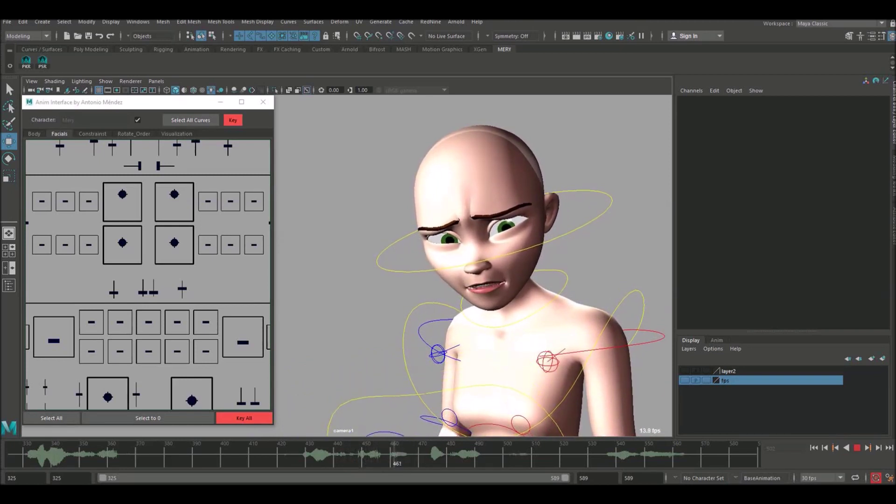
# Reselect the jaw control, open the jaw slightly more at frame 484, and play back the result
pyautogui.click(192, 400)
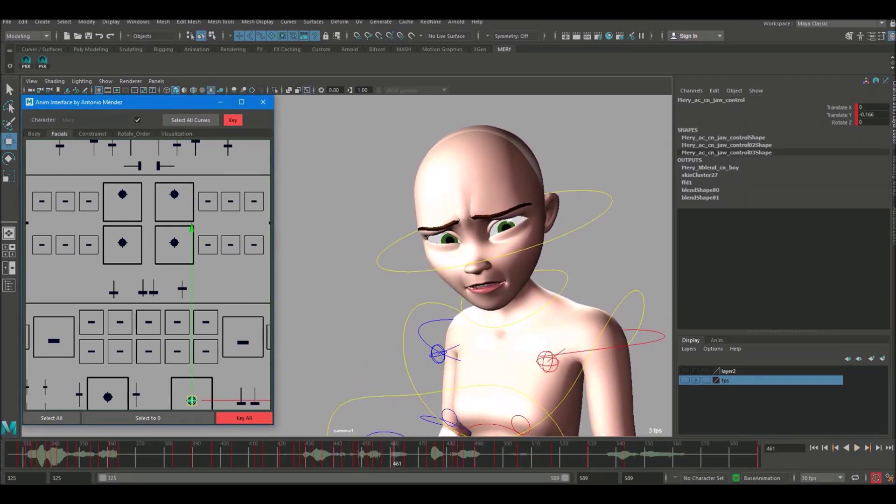
pyautogui.click(370, 454)
pyautogui.hotkey('alt', 'v')
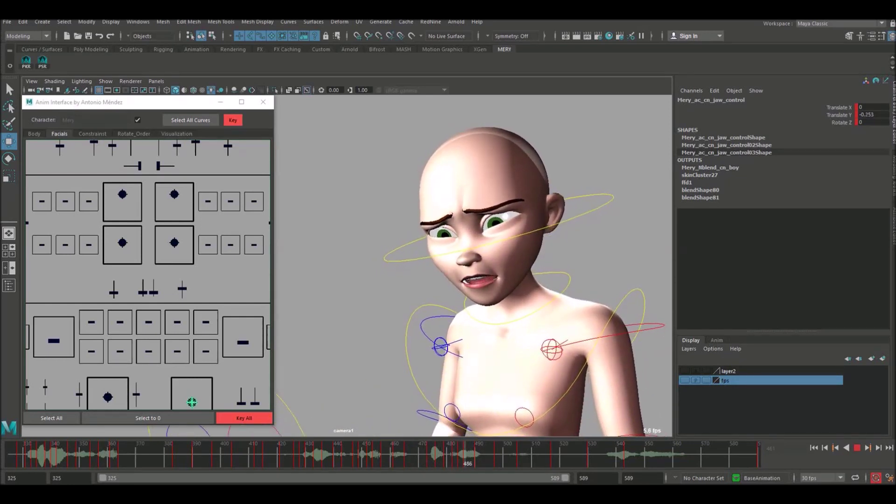
pyautogui.press('Escape')
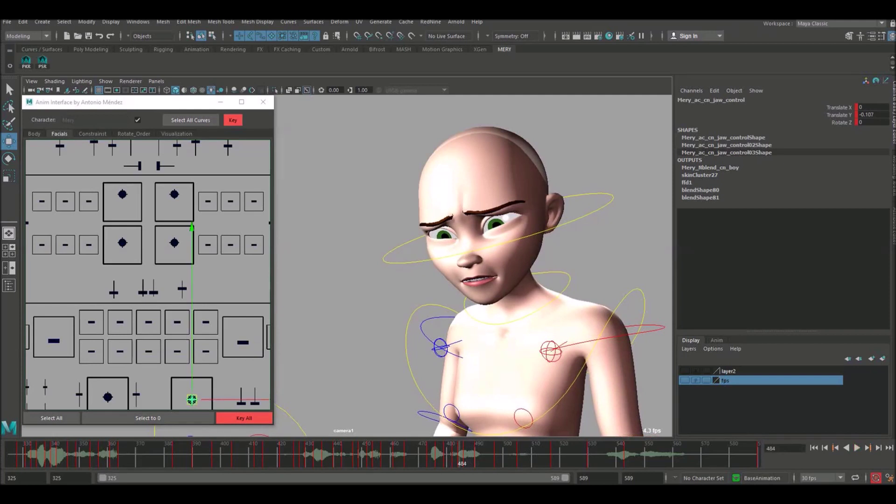
pyautogui.moveTo(192, 227); pyautogui.dragTo(192, 228)
pyautogui.hotkey('alt', 'v')
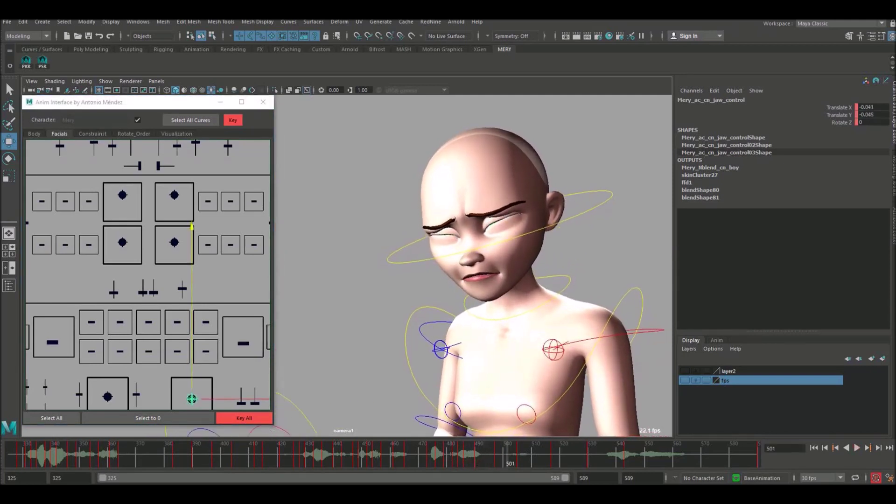
# Select both mouth corner controls, lower them at frame 430 to about -0.422 Translate Y on the right corner, and play back to frame 434
pyautogui.click(337, 454)
pyautogui.hotkey('alt', 'v')
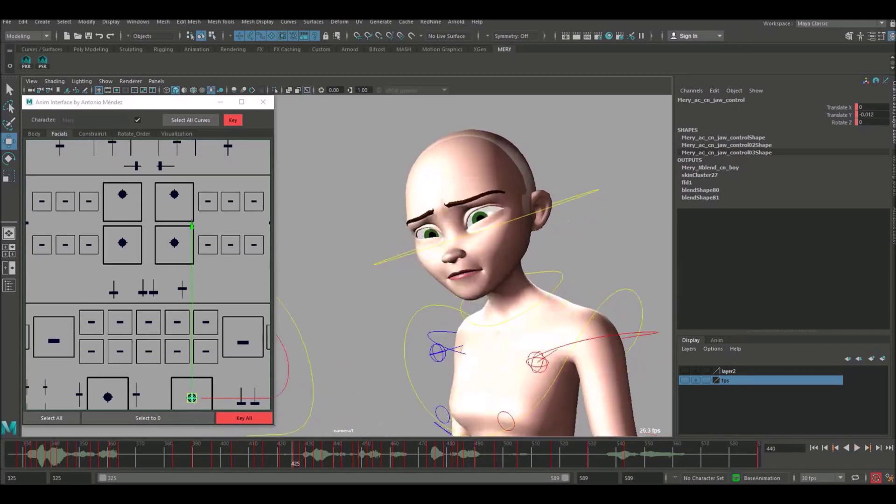
pyautogui.click(242, 342)
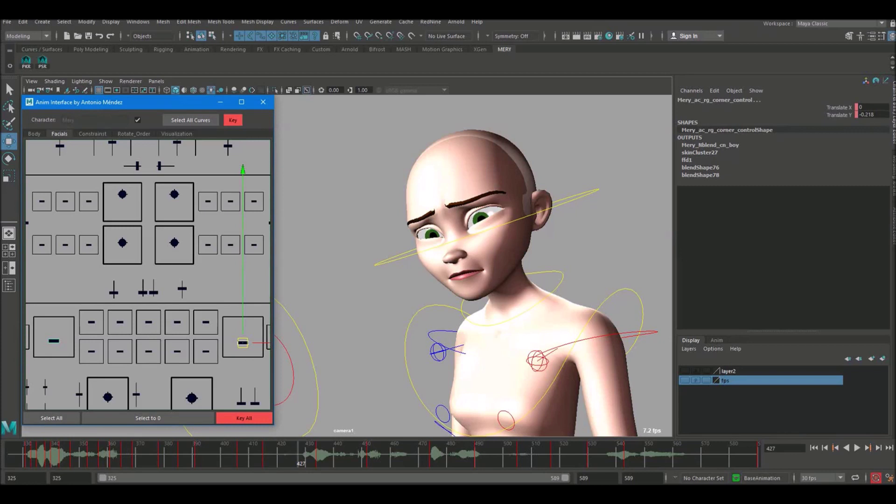
pyautogui.hotkey('alt', 'v')
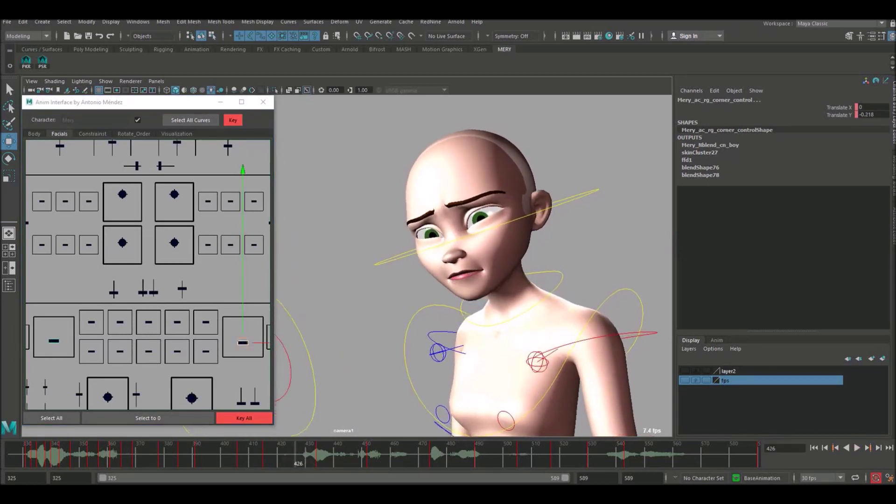
pyautogui.hotkey('alt', 'v')
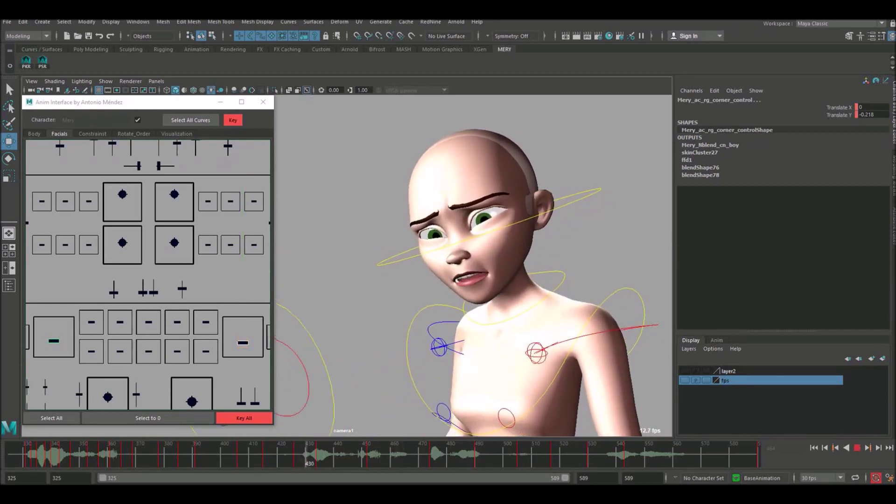
pyautogui.moveTo(243, 171); pyautogui.dragTo(242, 171)
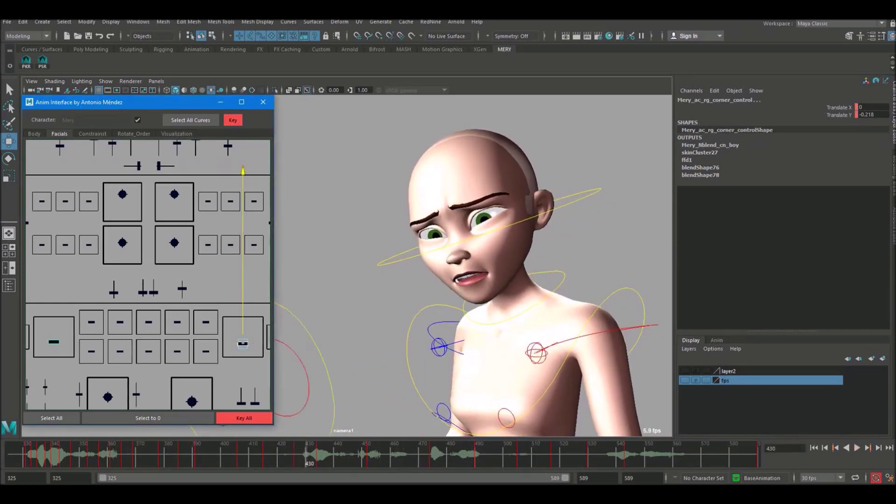
pyautogui.hotkey('alt', 'v')
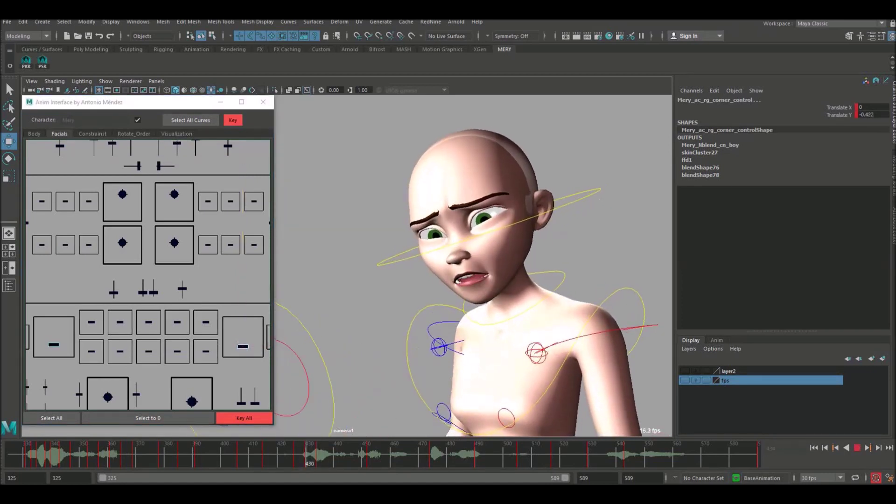
pyautogui.hotkey('alt', 'v')
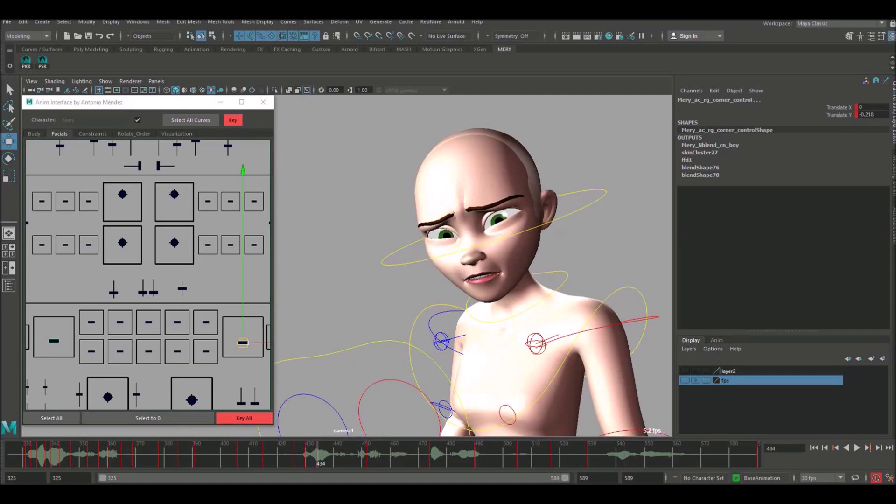
# Move the mouth corners inward at frame 434 to Translate X about 0.357 right and 0.28 left, reselect both, and play back
pyautogui.click(317, 322)
pyautogui.click(243, 343)
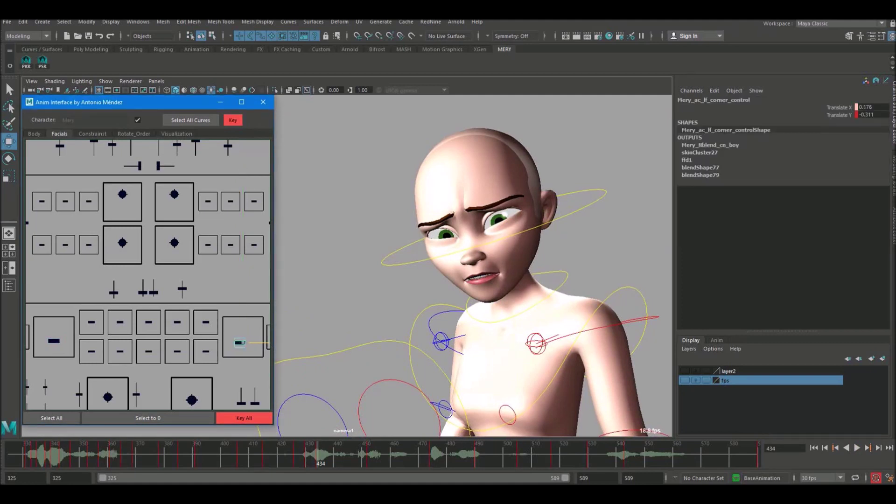
pyautogui.click(59, 340)
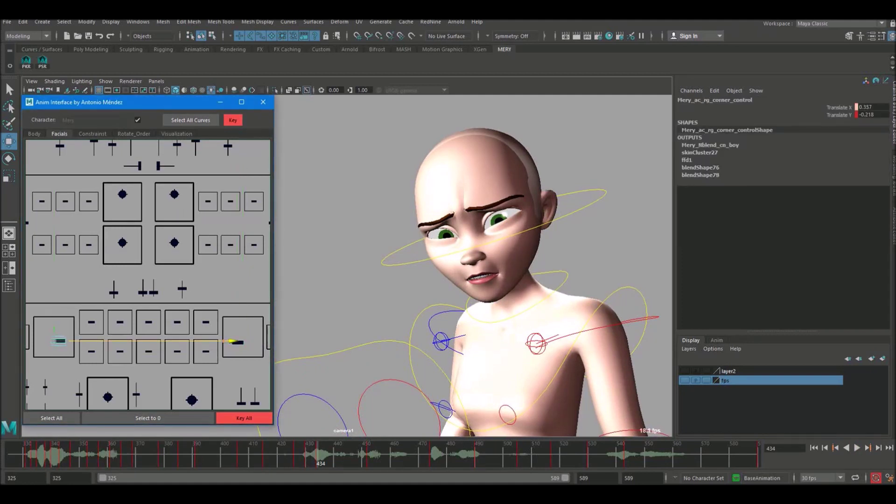
pyautogui.keyDown('shift'); pyautogui.click(240, 343); pyautogui.keyUp('shift')
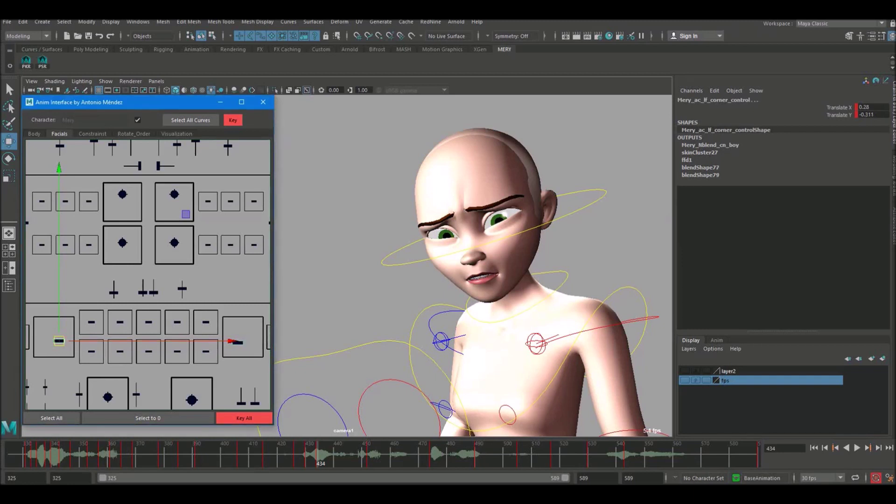
pyautogui.hotkey('alt', 'v')
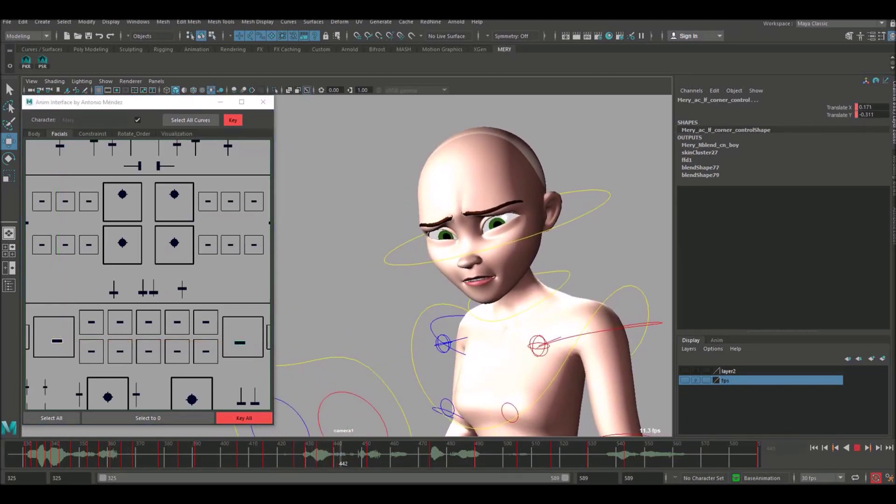
# Set the mouth corners at frame 443 to Translate X about 0.429 right and 0.149 left, key both, and play back
pyautogui.hotkey('alt', 'v')
pyautogui.click(149, 276)
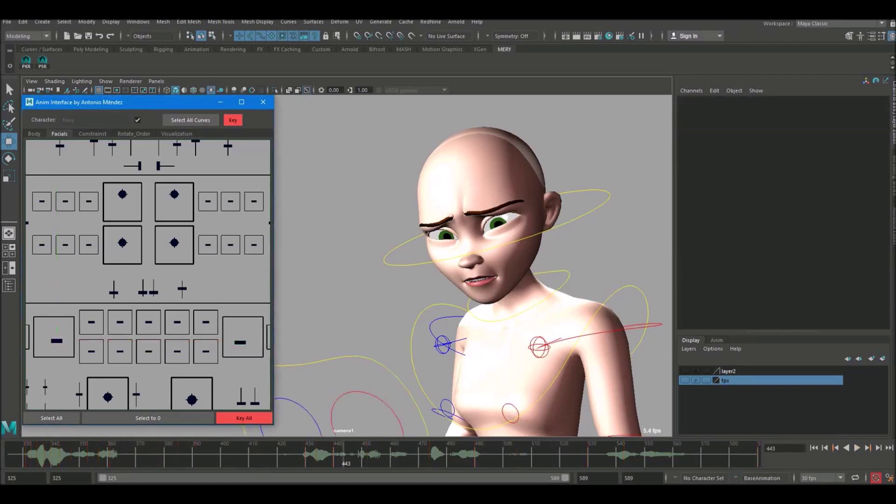
pyautogui.click(56, 341)
pyautogui.moveTo(227, 341); pyautogui.dragTo(230, 341)
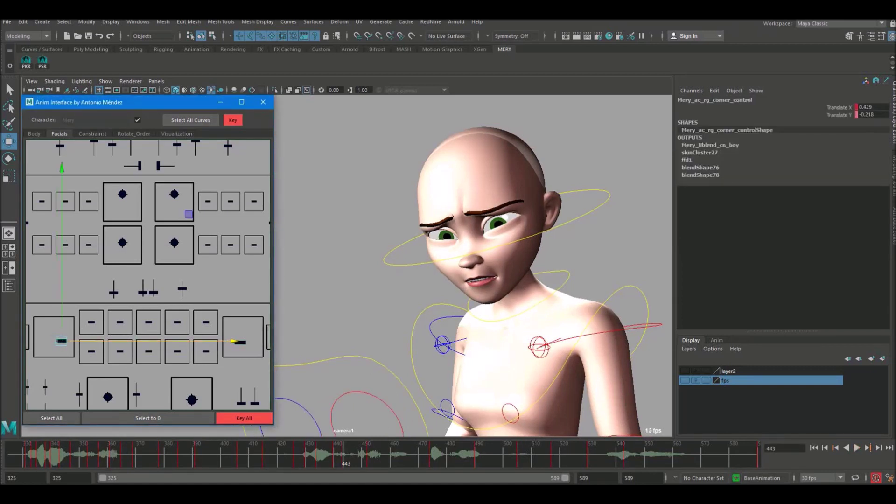
pyautogui.click(239, 343)
pyautogui.moveTo(260, 343); pyautogui.dragTo(256, 343)
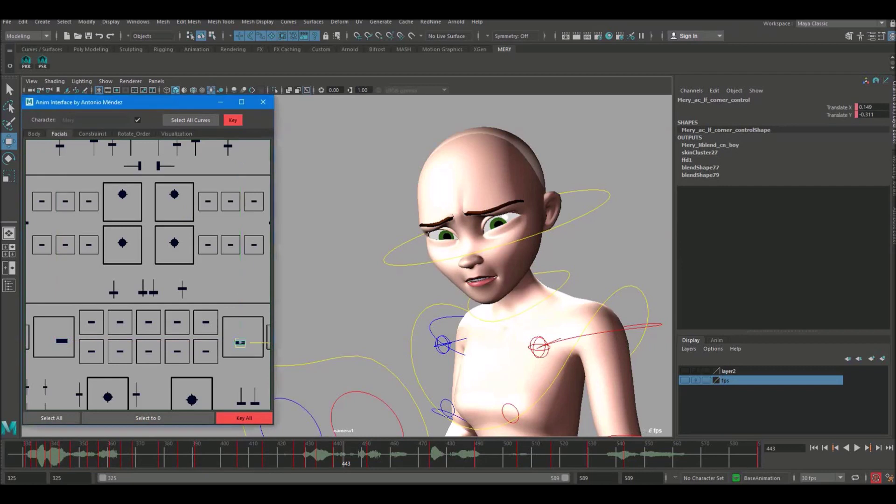
pyautogui.keyDown('shift'); pyautogui.click(62, 341); pyautogui.keyUp('shift')
pyautogui.press('s')
pyautogui.hotkey('alt', 'v')
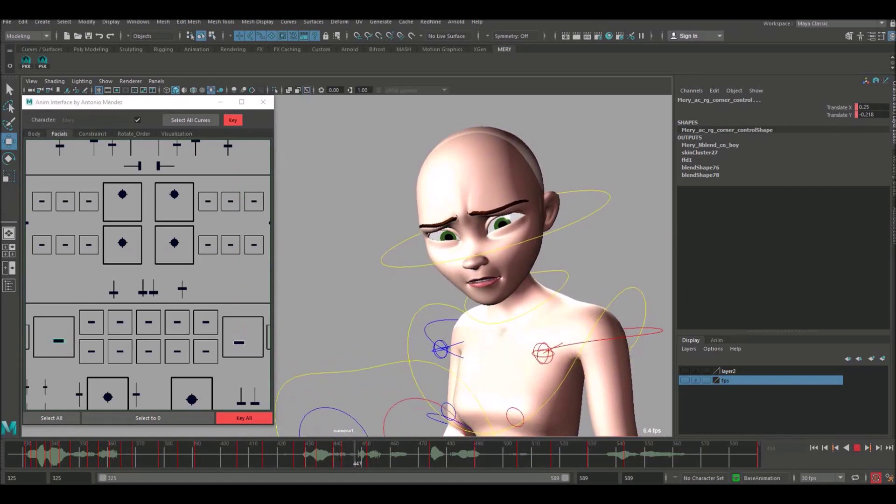
# Move the mouth corners outward one at a time at frame 446, taking the left one to Translate X about -0.07
pyautogui.press('Escape')
pyautogui.hotkey('alt', 'v')
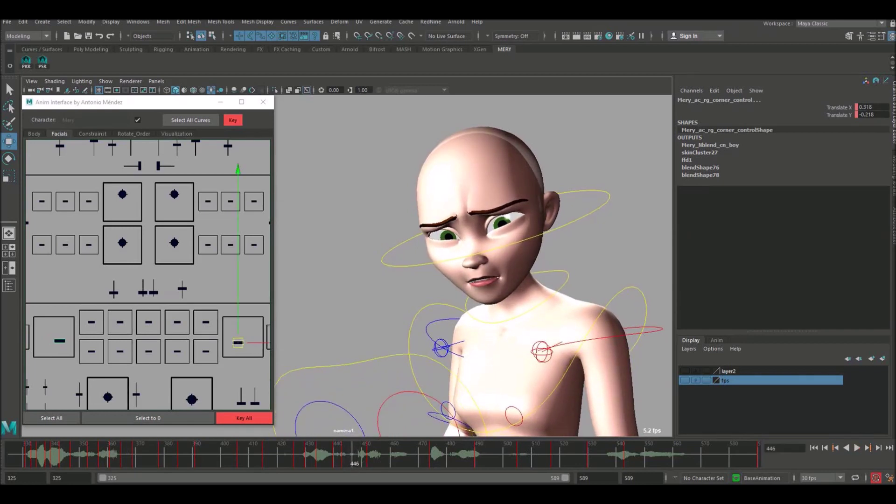
pyautogui.click(60, 340)
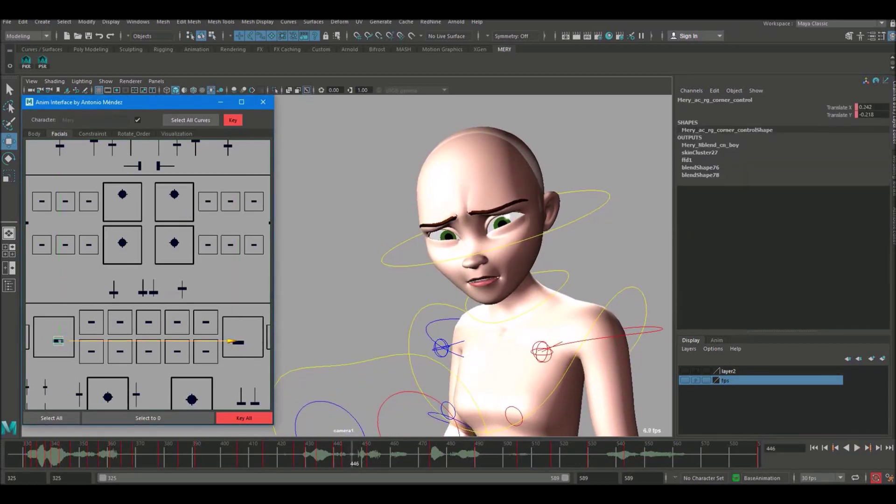
pyautogui.click(239, 343)
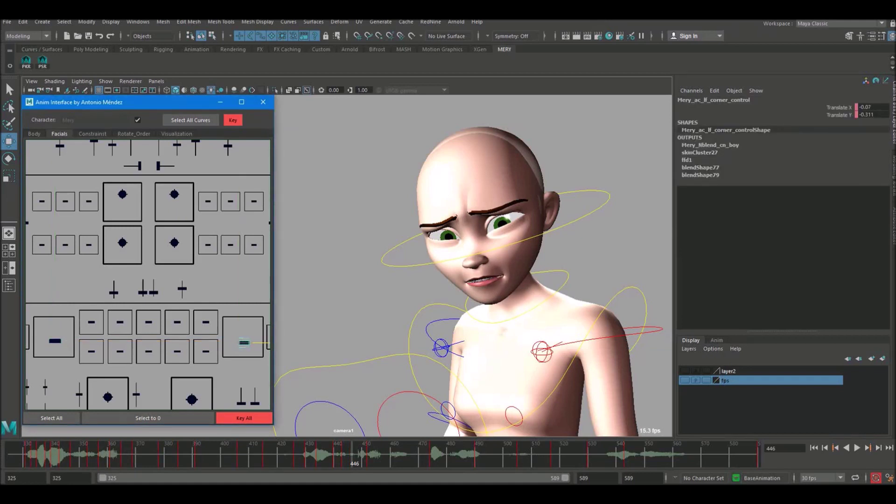
pyautogui.click(243, 342)
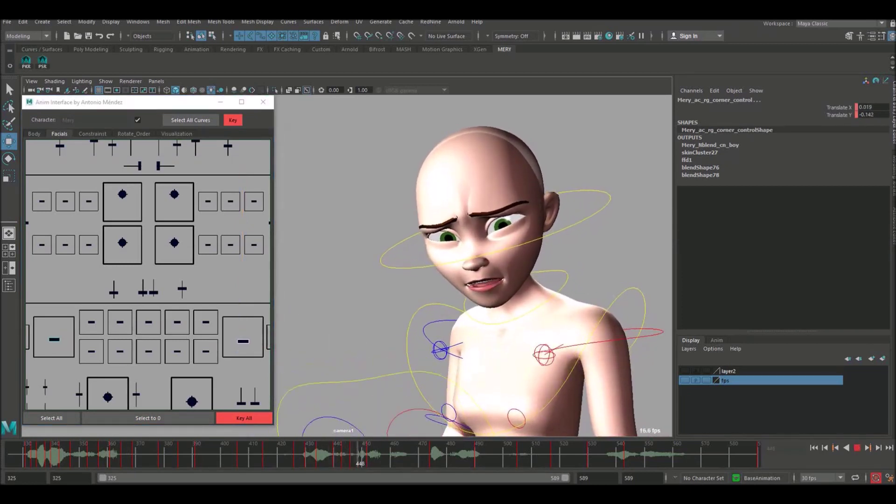
# Adjust the right and left mouth corners individually around frame 448, select both, and replay the passage up to frame 452
pyautogui.click(54, 339)
pyautogui.moveTo(227, 339); pyautogui.dragTo(256, 341)
pyautogui.click(248, 346)
pyautogui.click(243, 341)
pyautogui.keyDown('shift'); pyautogui.click(57, 339); pyautogui.keyUp('shift')
pyautogui.click(352, 454)
pyautogui.hotkey('alt', 'v')
pyautogui.hotkey('alt', 'v')
pyautogui.click(348, 455)
pyautogui.hotkey('alt', 'v')
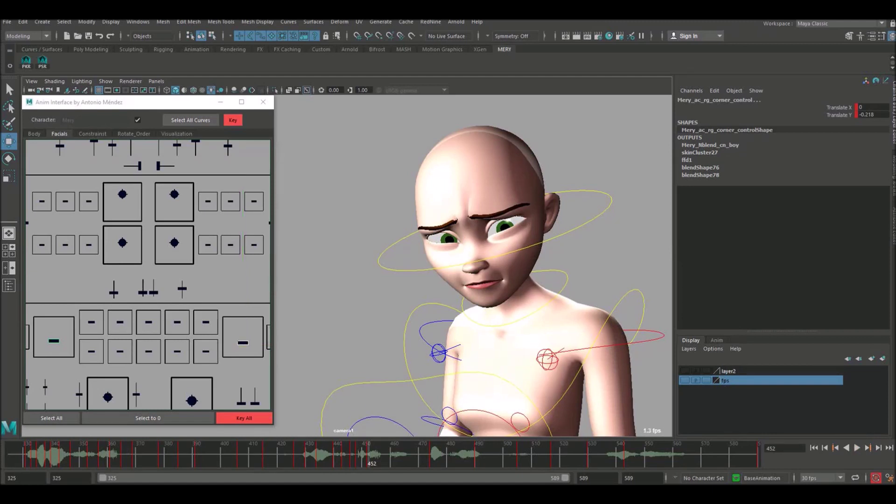
# Bring both mouth corners inward at frame 454, the left one to Translate X about 0.204, and play back the phrase
pyautogui.hotkey('alt', 'v')
pyautogui.click(318, 299)
pyautogui.click(53, 341)
pyautogui.click(243, 342)
pyautogui.click(239, 342)
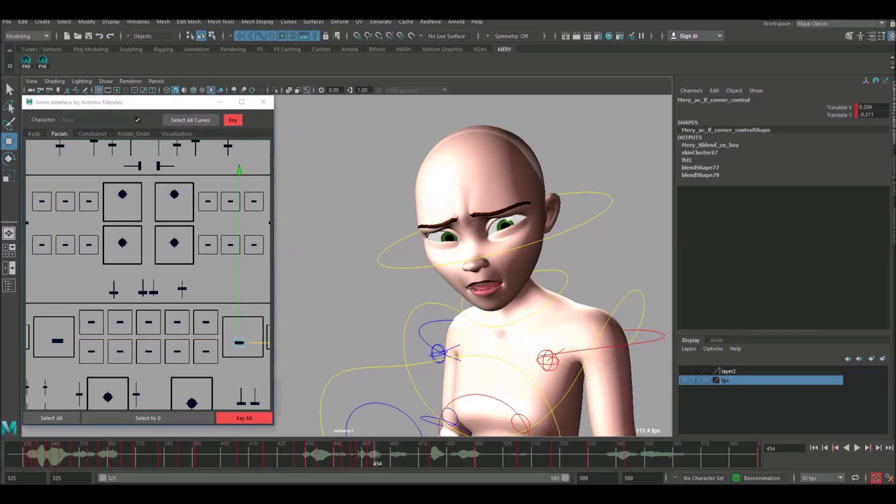
pyautogui.hotkey('alt', 'v')
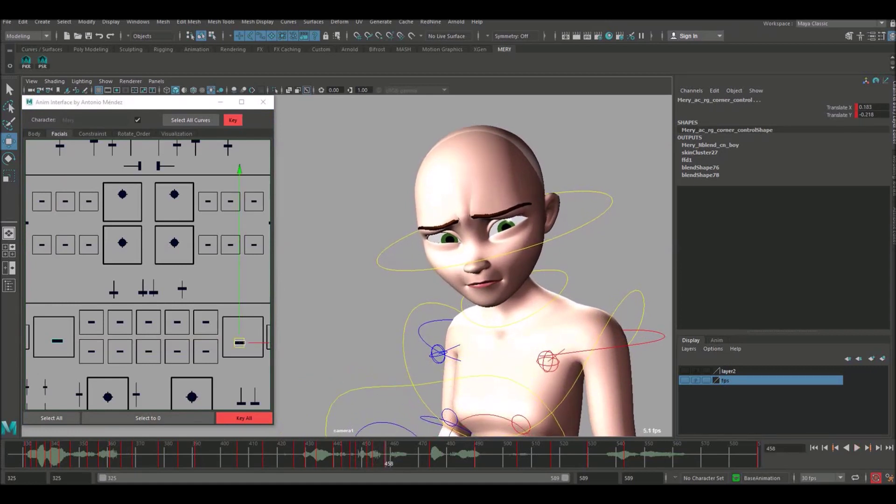
pyautogui.hotkey('alt', 'v')
pyautogui.hotkey('alt', 'v')
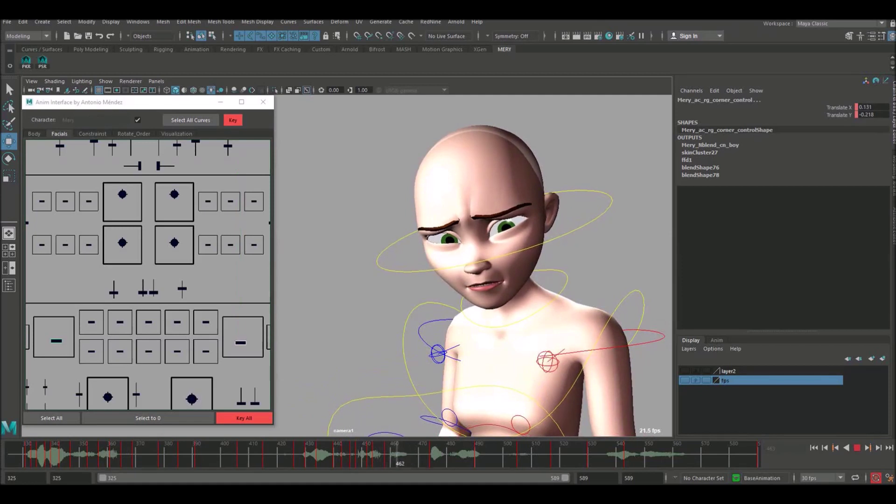
pyautogui.hotkey('alt', 'v')
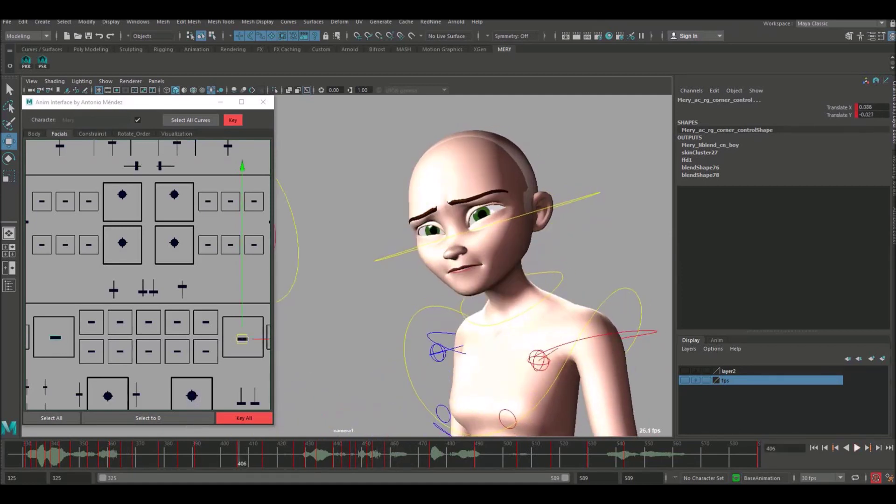
# Play back the phrase, raise the jaw control at frame 449 to Translate Y about -0.19, and replay the passage
pyautogui.hotkey('alt', 'v')
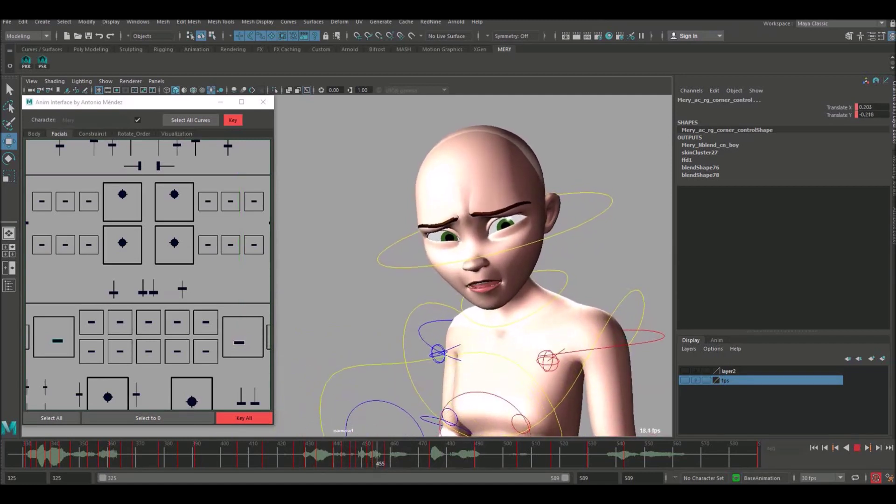
pyautogui.click(200, 391)
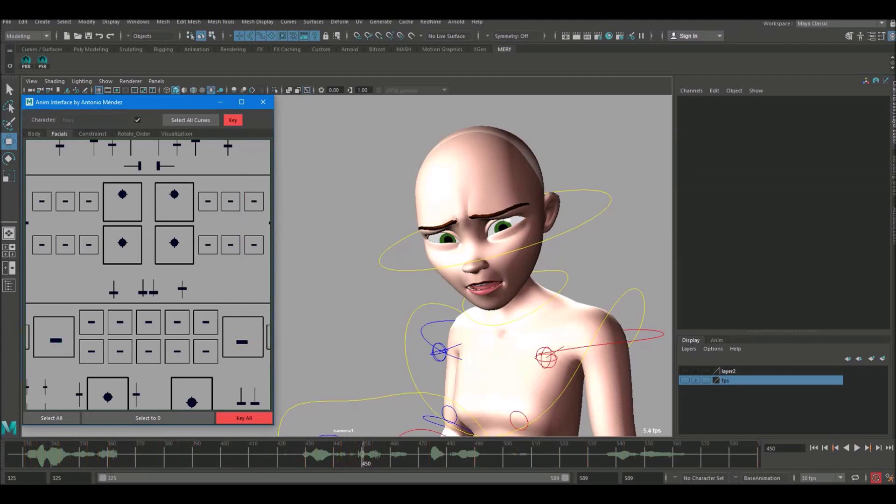
pyautogui.click(192, 402)
pyautogui.moveTo(337, 455); pyautogui.dragTo(335, 455)
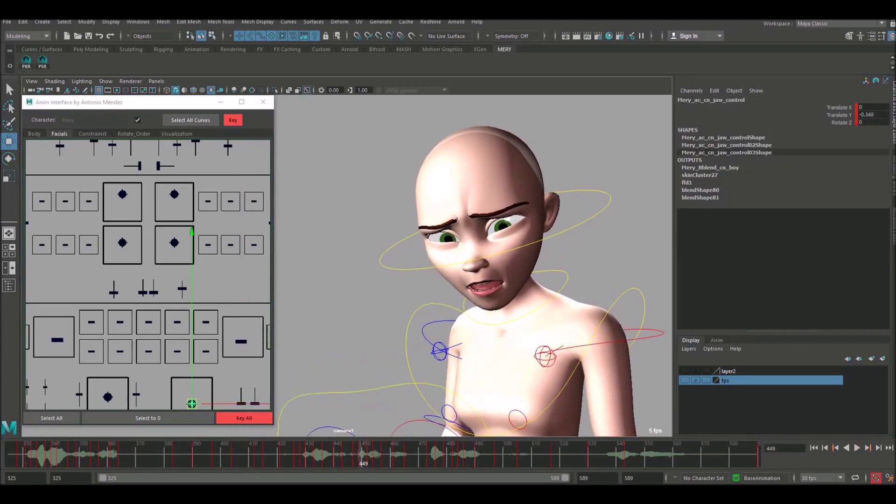
pyautogui.click(192, 402)
pyautogui.moveTo(191, 402); pyautogui.dragTo(192, 401)
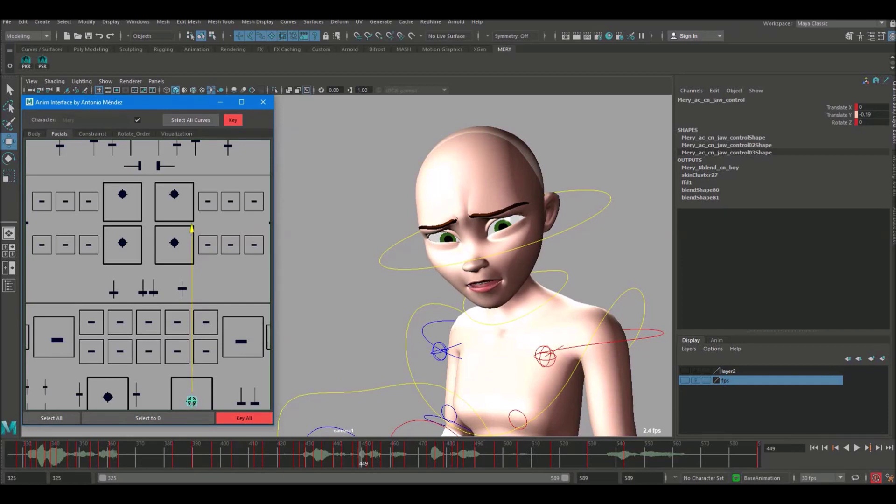
pyautogui.moveTo(364, 454); pyautogui.dragTo(392, 455)
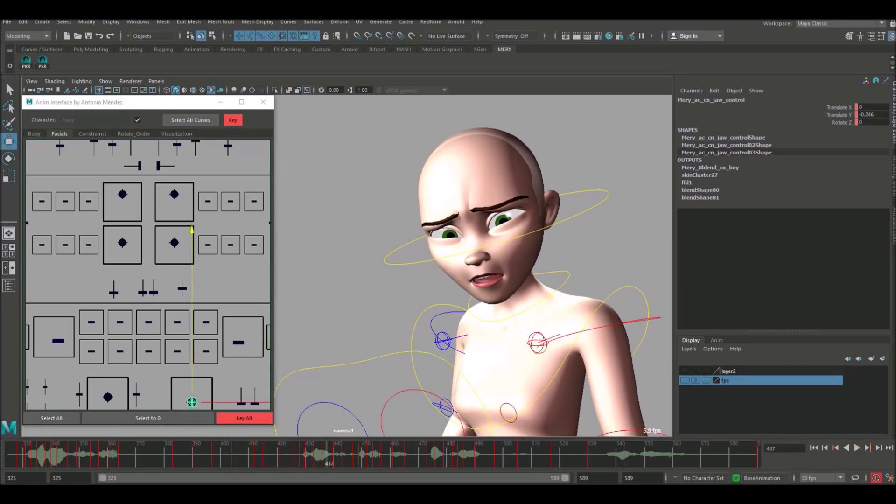
pyautogui.hotkey('alt', 'v')
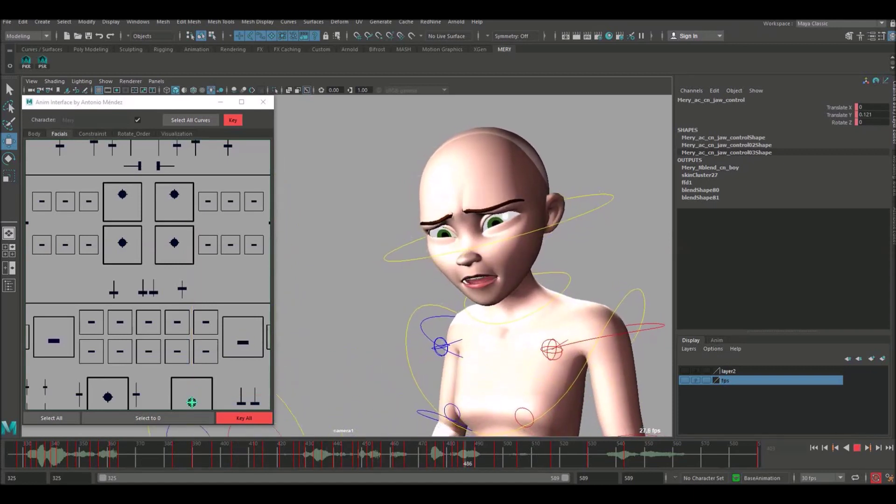
pyautogui.hotkey('alt', 'v')
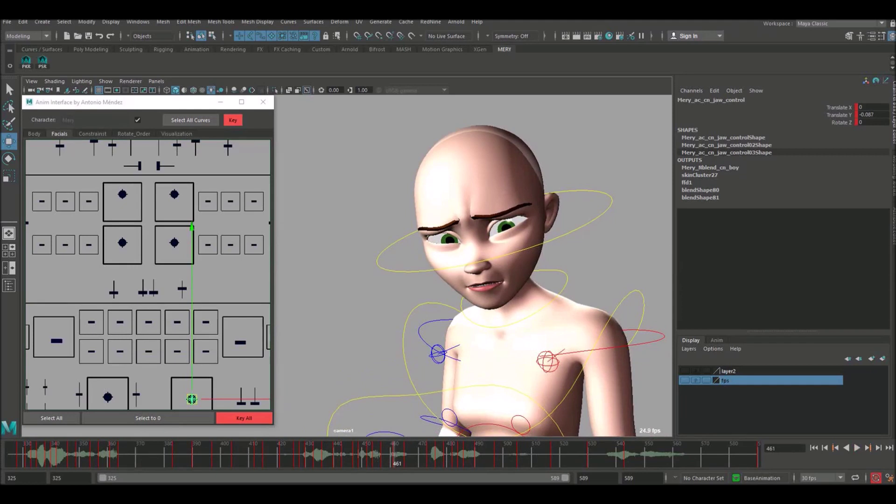
# Bring the right and left mouth corners inward one at a time at frame 461, select both, and play back the phrase
pyautogui.click(241, 342)
pyautogui.keyDown('shift'); pyautogui.click(56, 341); pyautogui.keyUp('shift')
pyautogui.hotkey('alt', 'v')
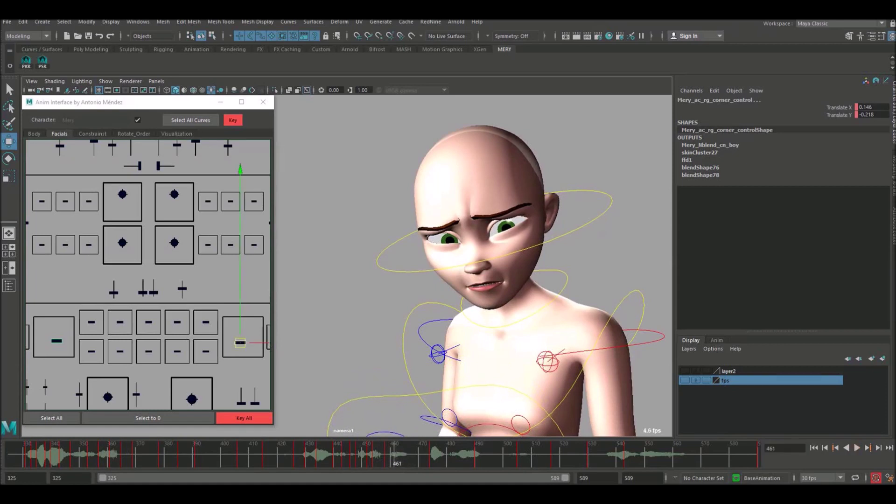
pyautogui.click(56, 341)
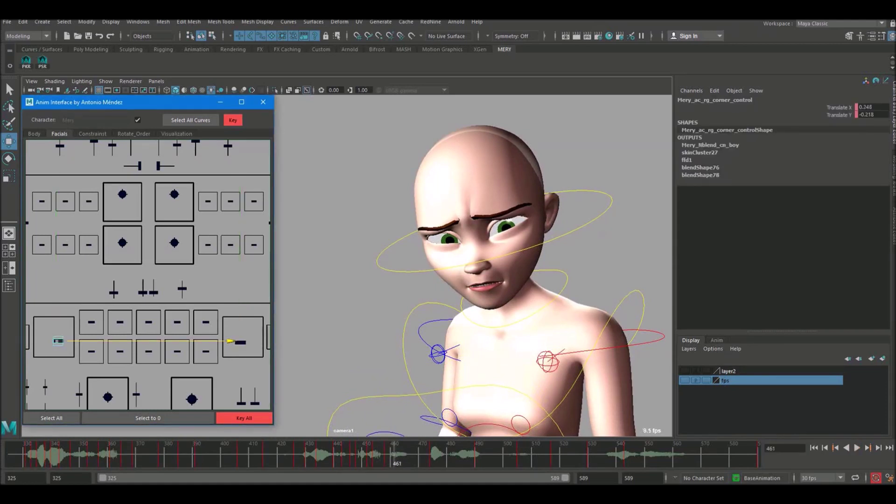
pyautogui.click(236, 342)
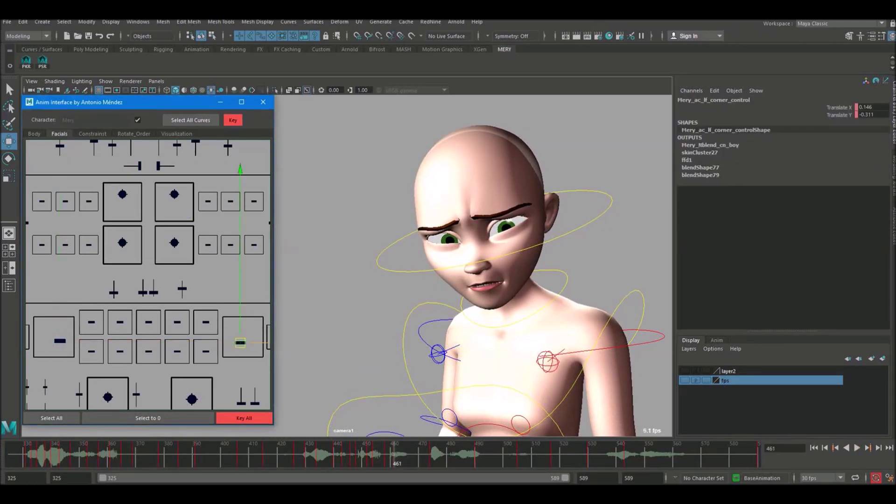
pyautogui.moveTo(252, 343); pyautogui.dragTo(252, 342)
pyautogui.keyDown('shift'); pyautogui.click(60, 341); pyautogui.keyUp('shift')
pyautogui.click(388, 455)
pyautogui.hotkey('alt', 'v')
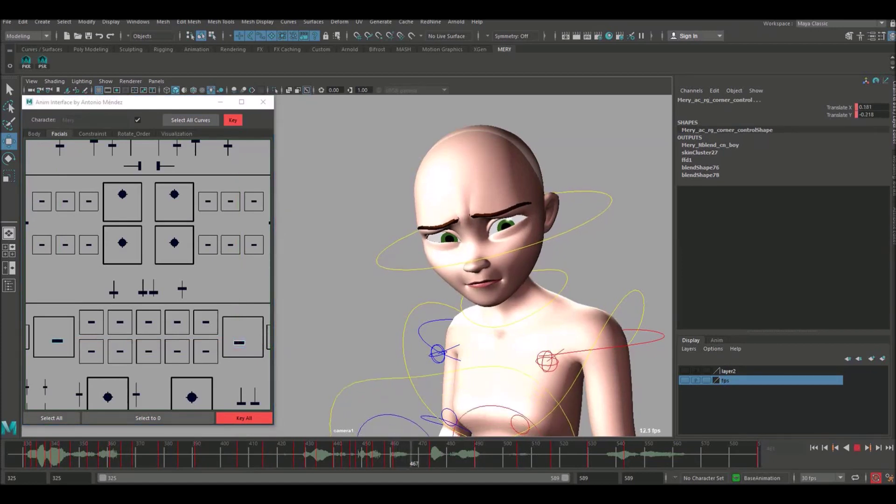
# Move the right and left mouth corners outward individually at frame 467 and play back the result
pyautogui.click(63, 366)
pyautogui.click(57, 341)
pyautogui.moveTo(230, 341); pyautogui.dragTo(253, 343)
pyautogui.click(238, 343)
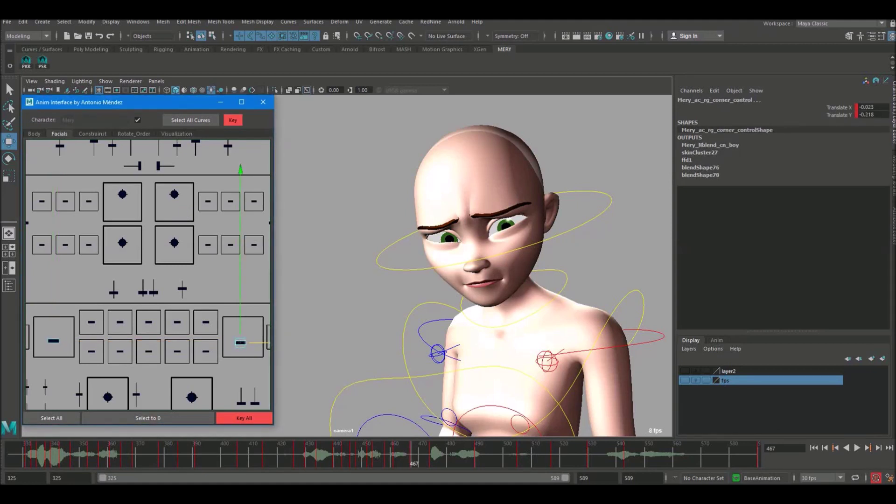
pyautogui.hotkey('alt', 'v')
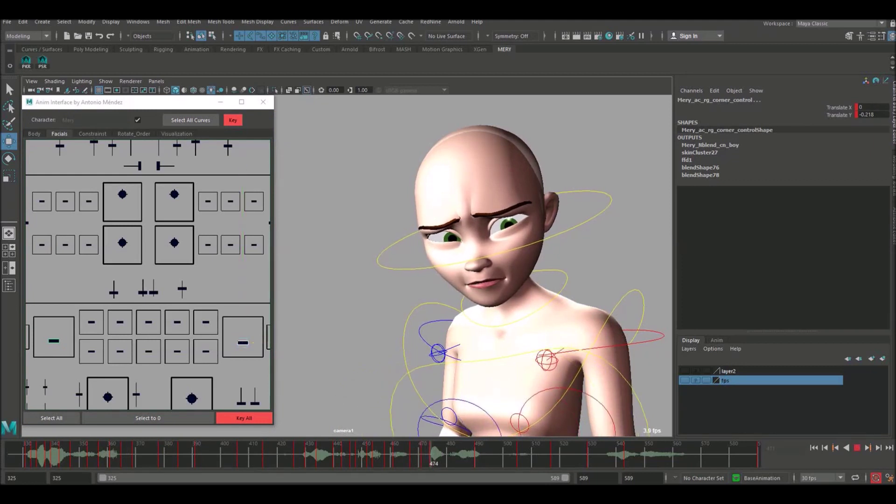
# Pull the mouth corners inward at frame 474 to Translate X about 0.535 right and 0.561 left, and replay the phrase
pyautogui.click(55, 347)
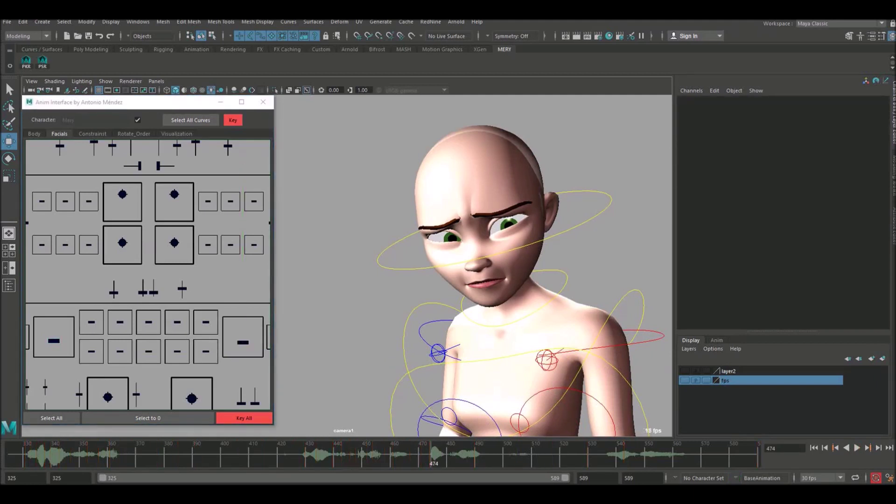
pyautogui.click(54, 341)
pyautogui.moveTo(226, 341); pyautogui.dragTo(230, 341)
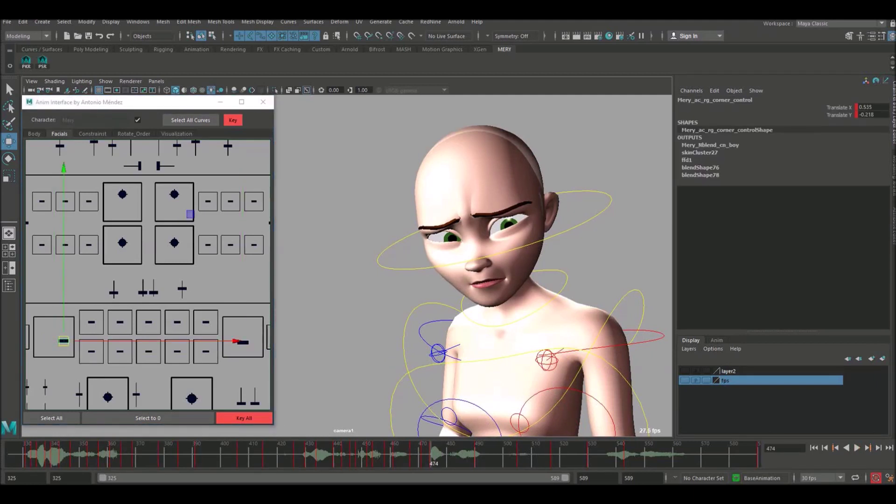
pyautogui.click(240, 343)
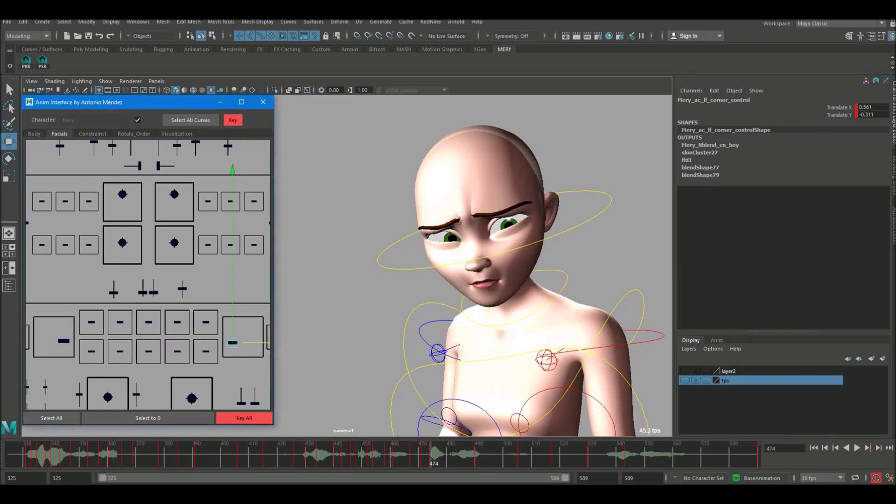
pyautogui.click(379, 455)
pyautogui.hotkey('alt', 'v')
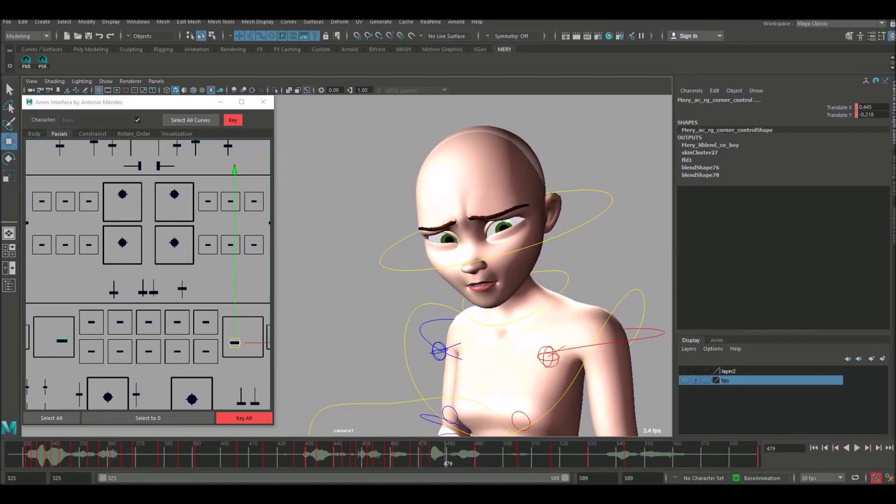
# Adjust the height of both mouth corners together at frames 479 and 485, and replay the passage
pyautogui.moveTo(235, 343); pyautogui.dragTo(234, 340)
pyautogui.moveTo(446, 455); pyautogui.dragTo(464, 454)
pyautogui.click(240, 168)
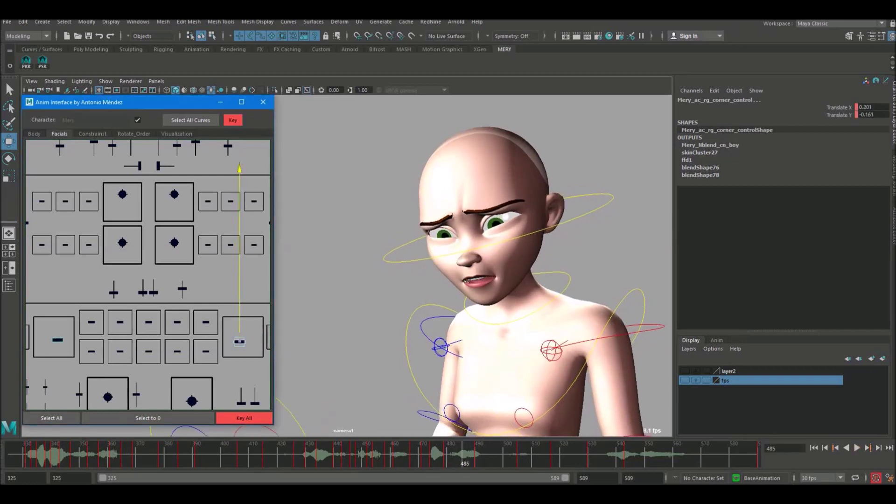
pyautogui.hotkey('alt', 'v')
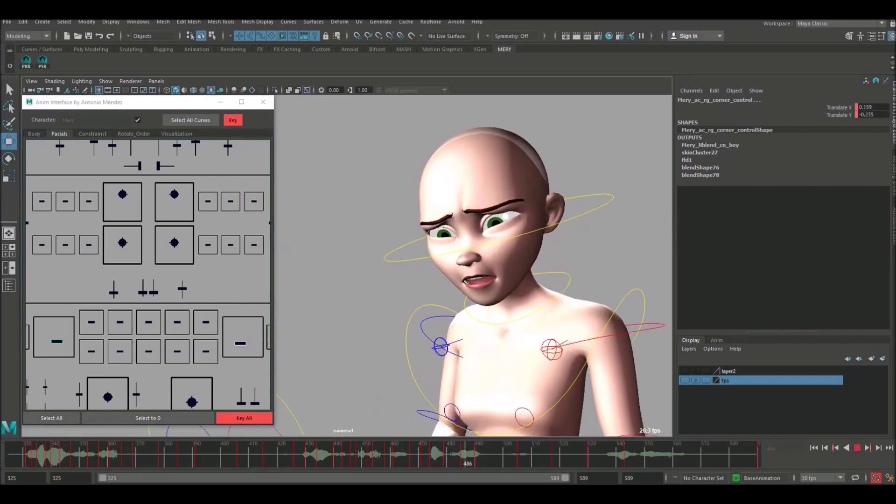
pyautogui.moveTo(481, 455); pyautogui.dragTo(444, 455)
pyautogui.hotkey('alt', 'v')
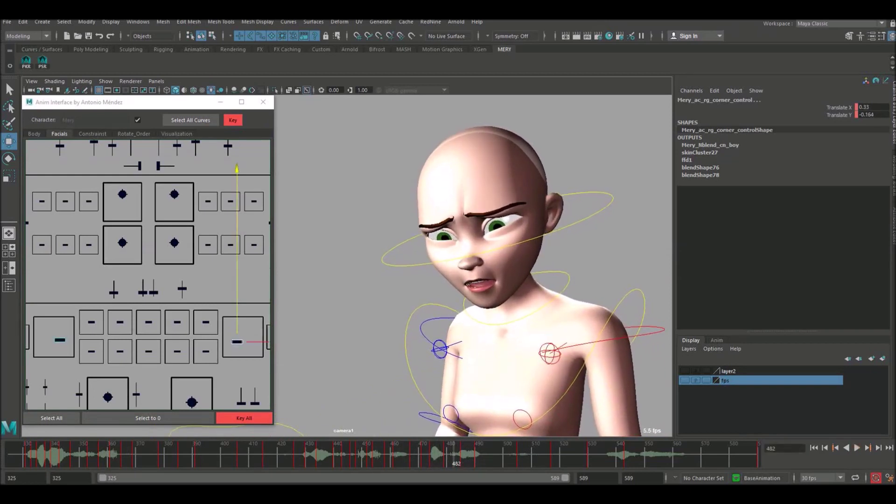
# Bring both mouth corners inward at frame 482, the left one to Translate X about 0.657, select both, and play back
pyautogui.click(66, 348)
pyautogui.click(59, 340)
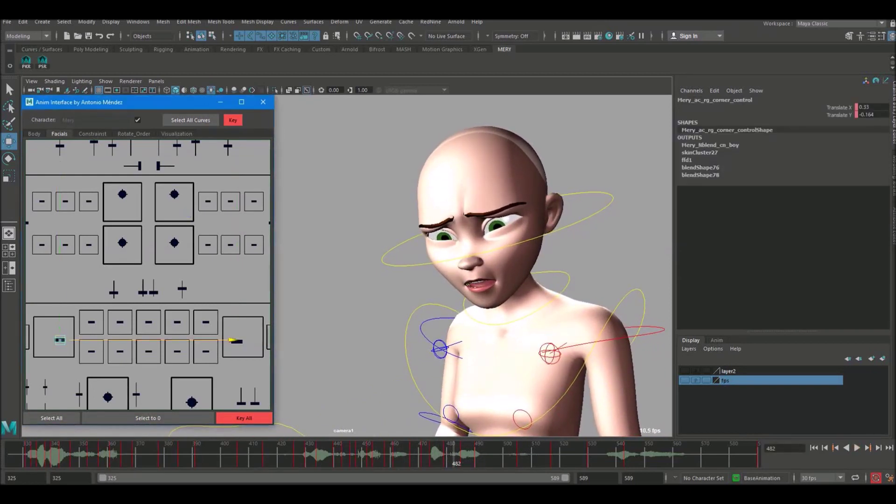
pyautogui.click(239, 350)
pyautogui.click(236, 342)
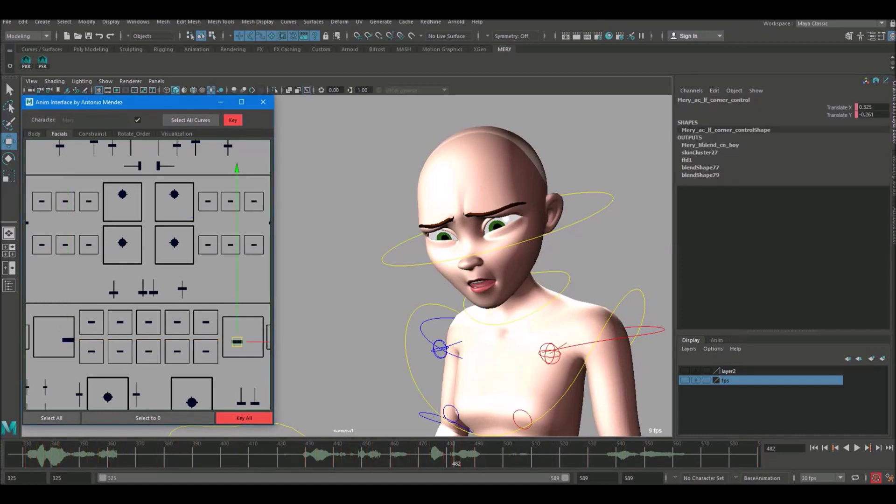
pyautogui.moveTo(254, 341); pyautogui.dragTo(251, 342)
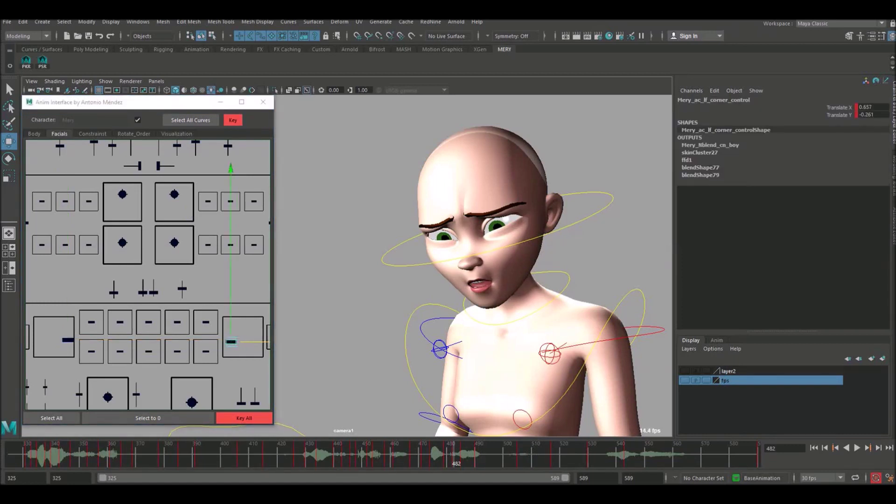
pyautogui.keyDown('shift'); pyautogui.click(68, 340); pyautogui.keyUp('shift')
pyautogui.click(423, 454)
pyautogui.hotkey('alt', 'v')
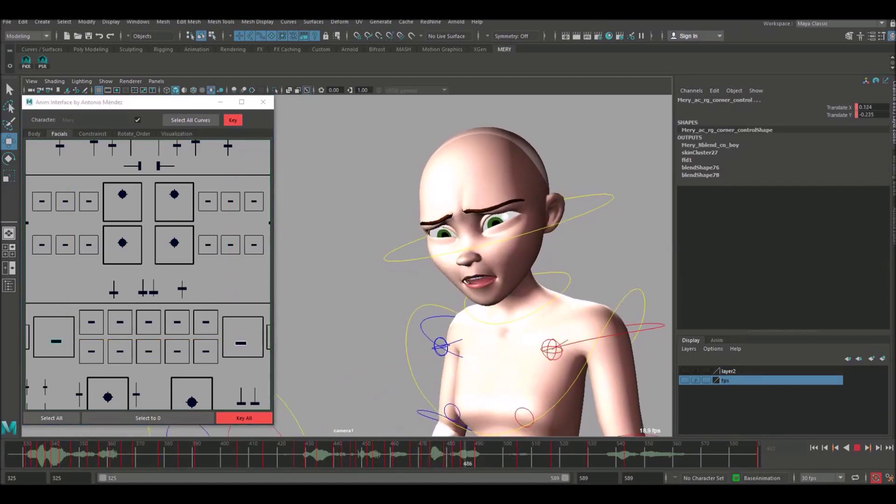
pyautogui.hotkey('alt', 'v')
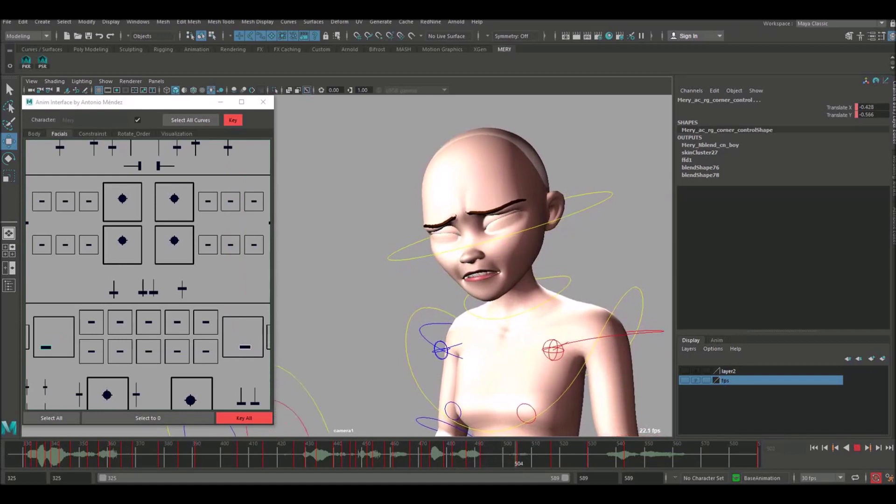
# Play the shot from frame 325 with the controls deselected, then its closing section, to review the lip sync
pyautogui.hotkey('alt', 'v')
pyautogui.hotkey('alt', 'shift', 'v')
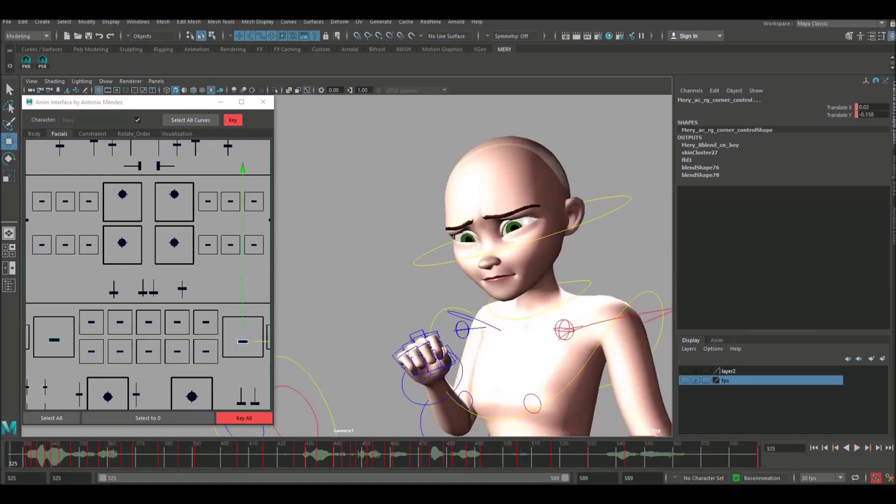
pyautogui.hotkey('alt', 'd')
pyautogui.hotkey('alt', 'v')
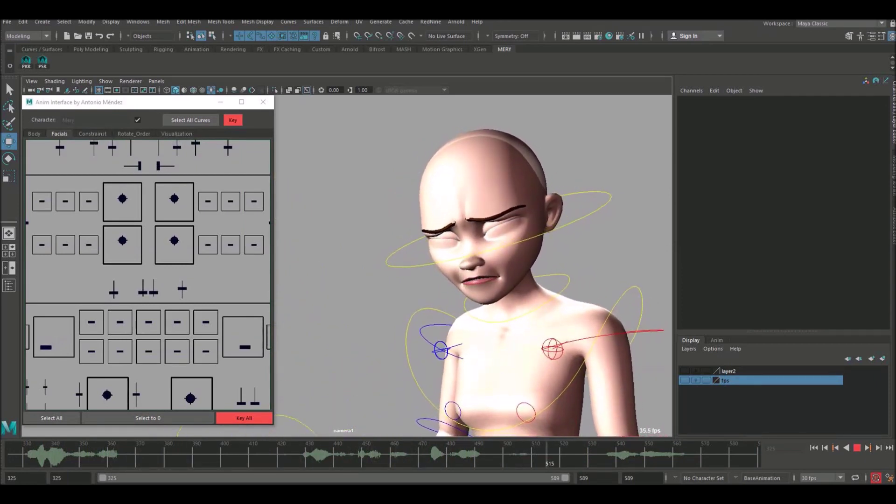
pyautogui.press('Escape')
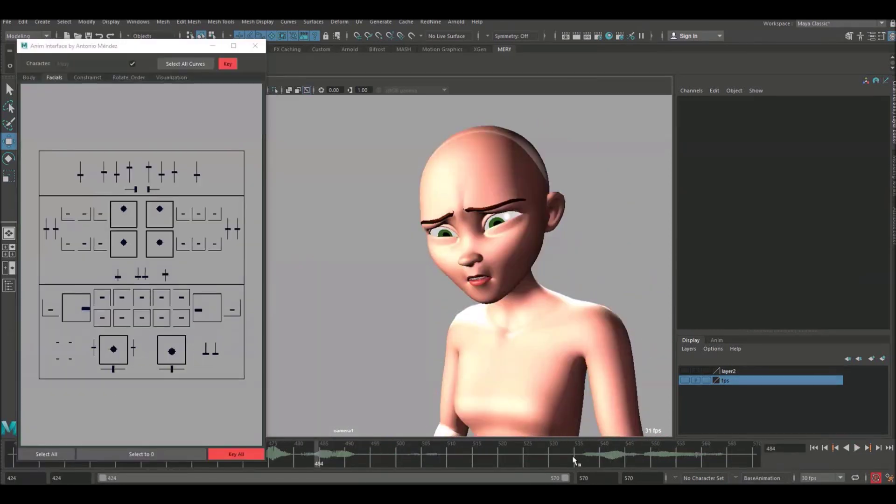
pyautogui.hotkey('alt', 'v')
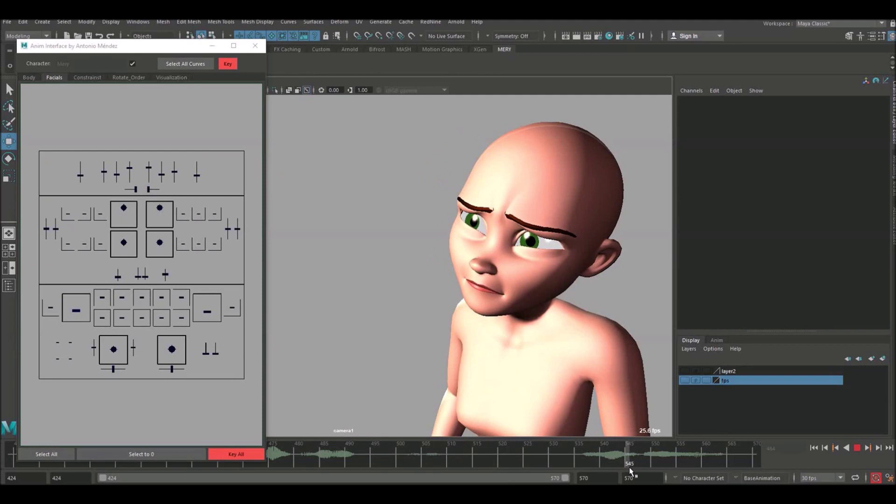
pyautogui.press('Escape')
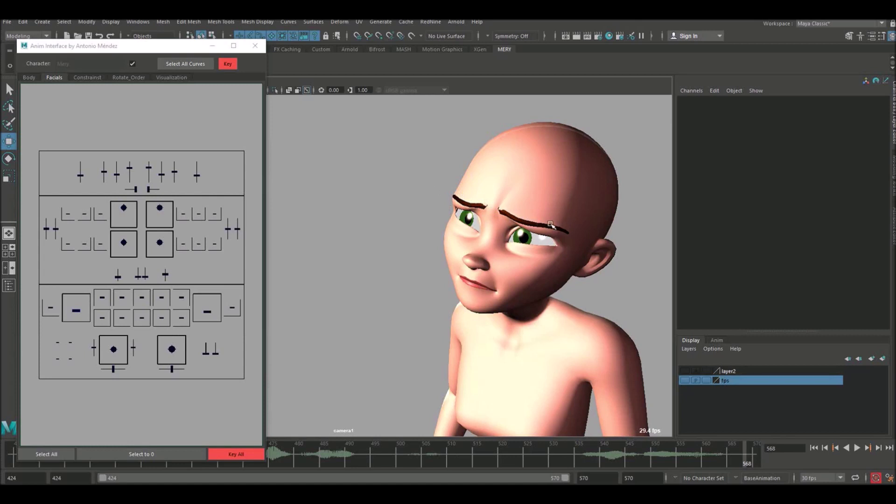
# Select the brow controls of both sides, raise them together at frame 543, and play the closing section
pyautogui.click(213, 176)
pyautogui.moveTo(78, 149); pyautogui.dragTo(78, 149)
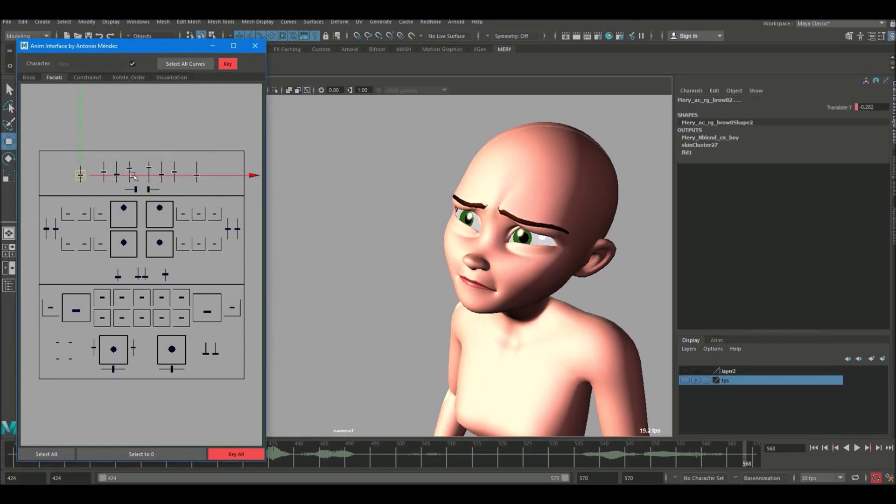
pyautogui.moveTo(665, 453); pyautogui.dragTo(614, 457)
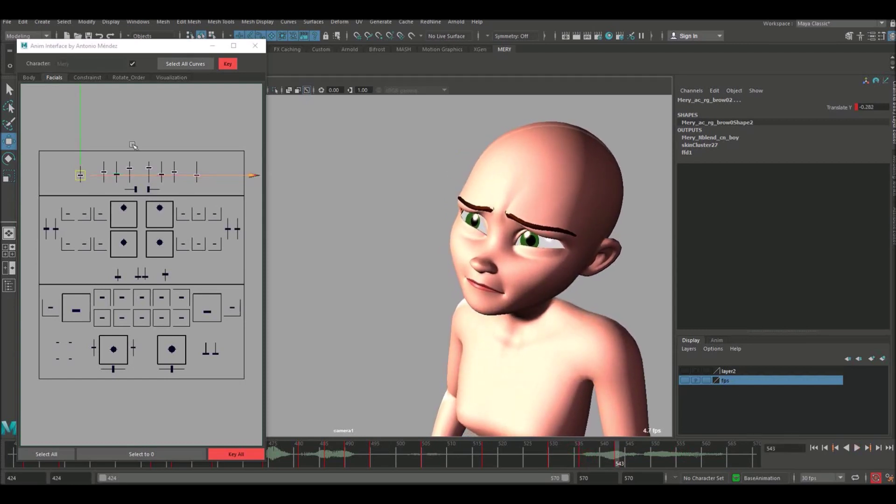
pyautogui.moveTo(80, 154); pyautogui.dragTo(81, 153)
pyautogui.hotkey('alt', 'v')
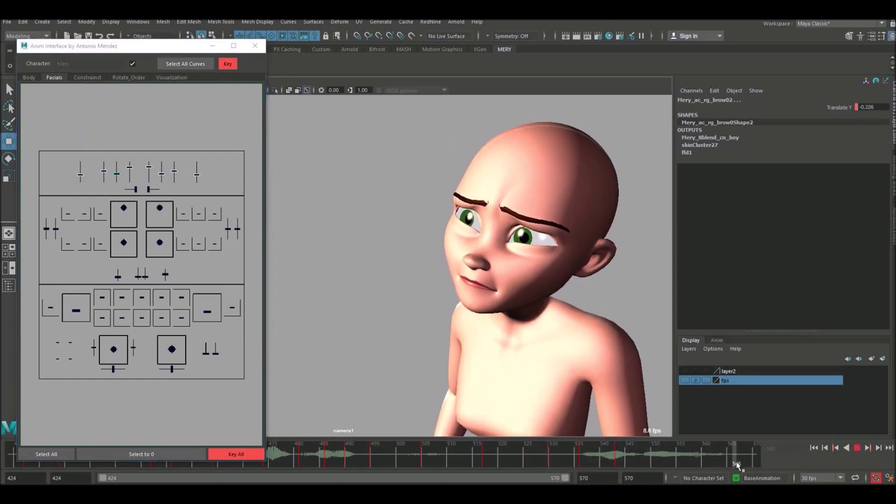
# Raise the selected brow controls at frame 570, the right one to Translate Y about -0.126, and go to frame 534
pyautogui.moveTo(77, 136); pyautogui.dragTo(79, 135)
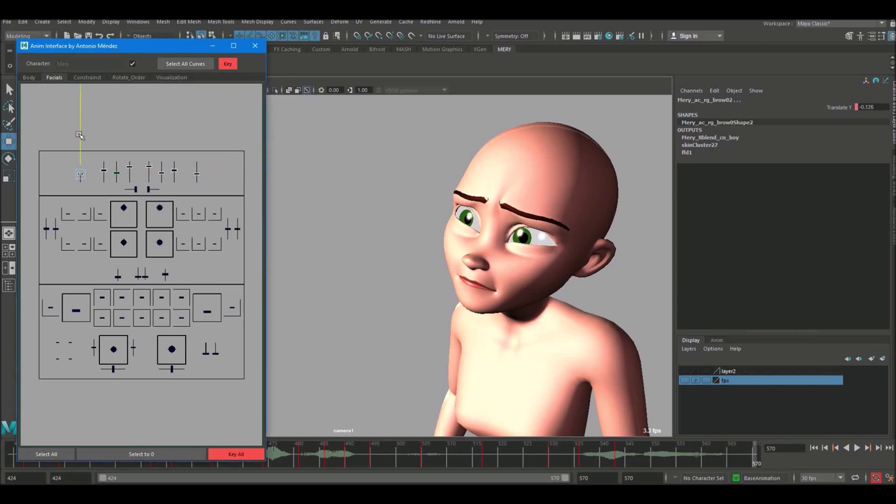
pyautogui.moveTo(603, 454)
pyautogui.mouseDown()
pyautogui.moveTo(782, 464)
pyautogui.moveTo(637, 449)
pyautogui.moveTo(544, 455)
pyautogui.moveTo(630, 454)
pyautogui.mouseUp()
pyautogui.click(573, 452)
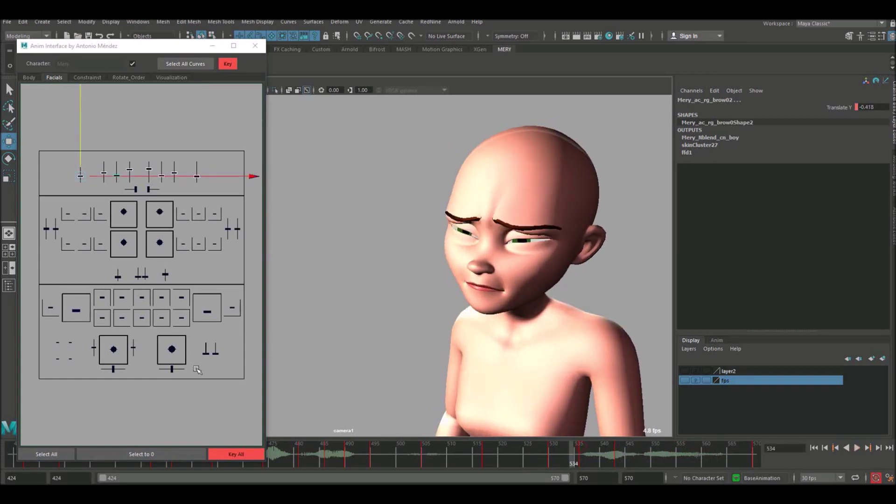
# Select the jaw control, play the closing section from frame 534, and go to frame 537
pyautogui.click(172, 349)
pyautogui.hotkey('alt', 'v')
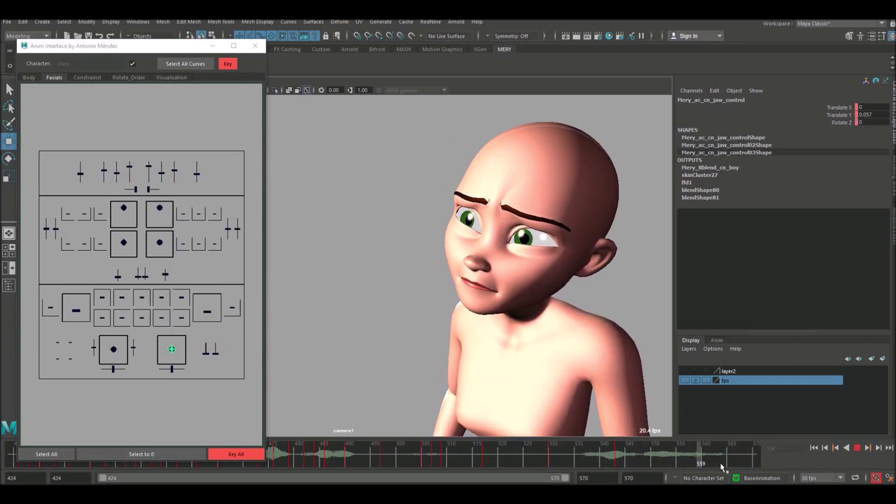
pyautogui.click(573, 452)
pyautogui.moveTo(573, 451)
pyautogui.mouseDown()
pyautogui.moveTo(617, 455)
pyautogui.moveTo(570, 462)
pyautogui.moveTo(588, 462)
pyautogui.mouseUp()
pyautogui.scroll(3, 163, 355)
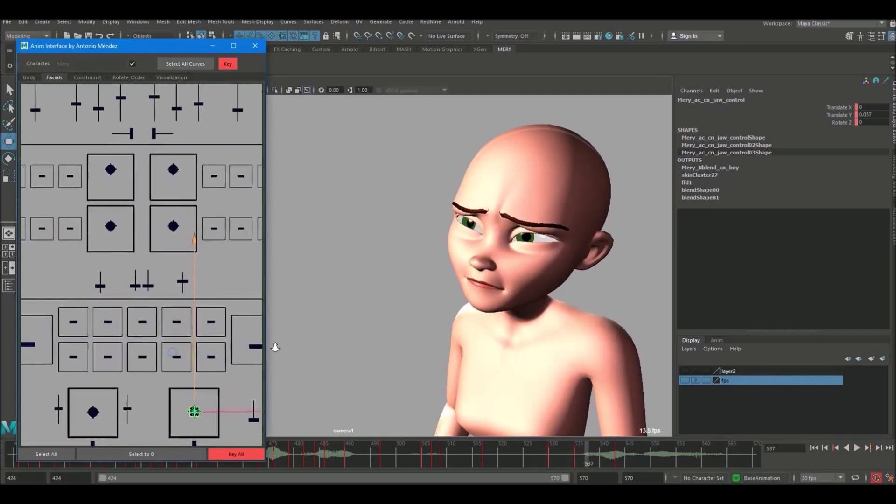
# Lower the jaw to open the mouth at frame 543, and check the motion up to frame 549
pyautogui.moveTo(559, 452); pyautogui.dragTo(600, 452)
pyautogui.moveTo(192, 314); pyautogui.dragTo(196, 312)
pyautogui.moveTo(595, 458); pyautogui.dragTo(619, 458)
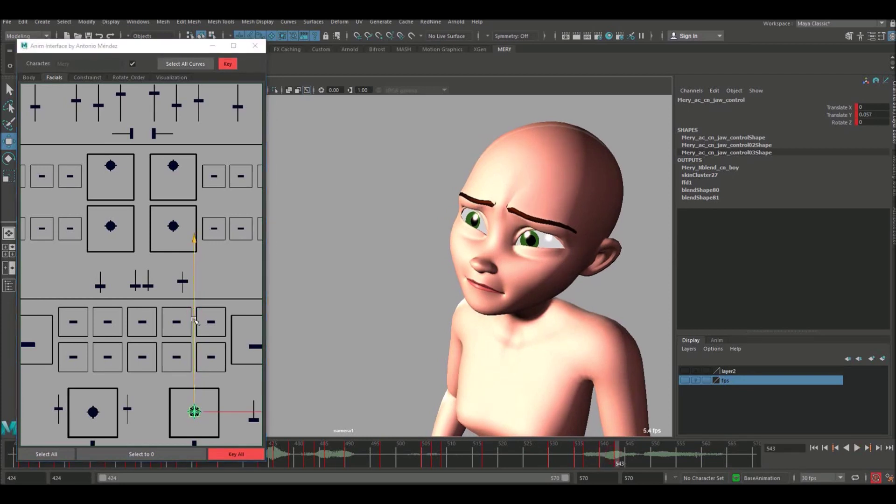
pyautogui.moveTo(198, 336); pyautogui.dragTo(196, 339)
pyautogui.moveTo(568, 455); pyautogui.dragTo(647, 452)
pyautogui.hotkey('alt', 'v')
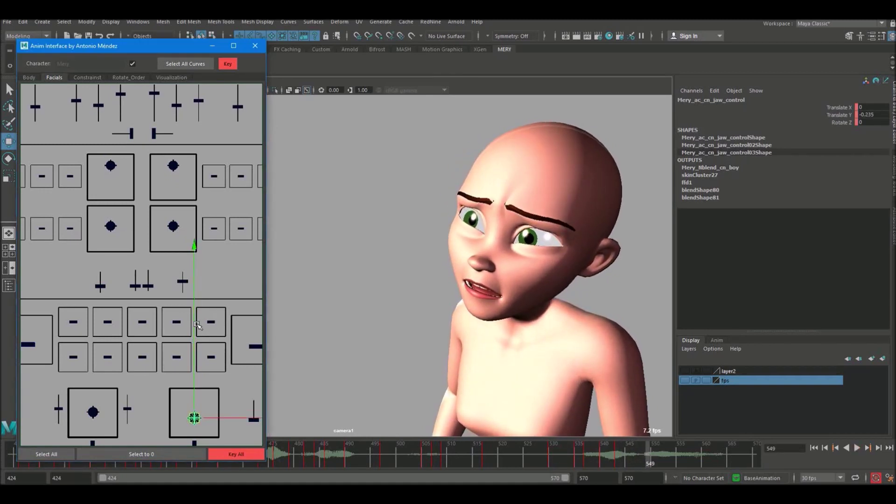
# Lower the jaw slightly at frame 552 and raise it to Translate Y about -0.079 at frame 555
pyautogui.moveTo(650, 452); pyautogui.dragTo(663, 453)
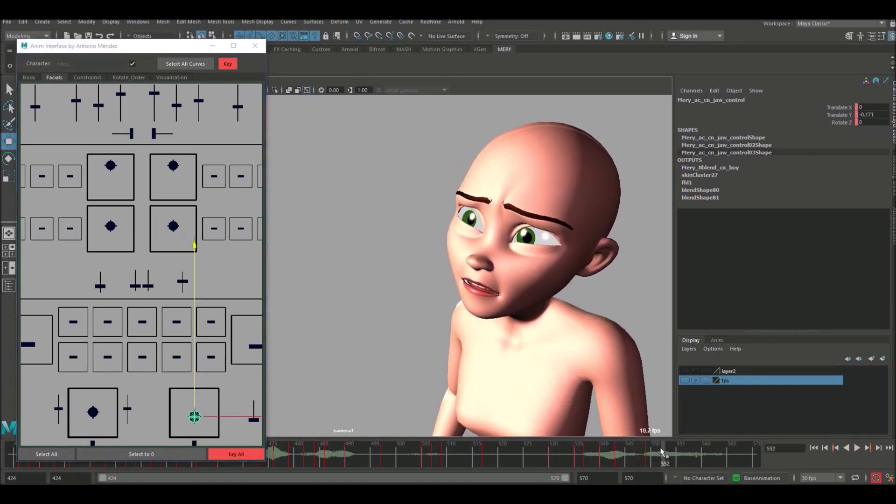
pyautogui.moveTo(195, 287); pyautogui.dragTo(196, 291)
pyautogui.moveTo(663, 459); pyautogui.dragTo(676, 458)
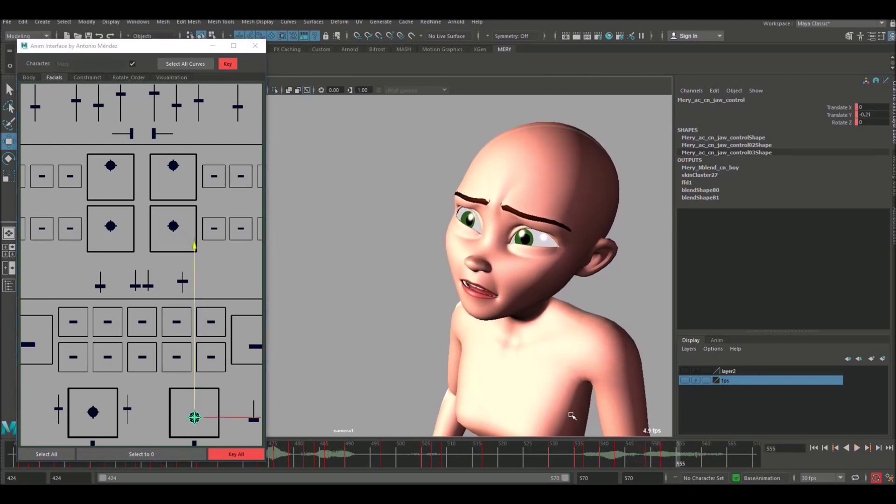
pyautogui.moveTo(194, 309); pyautogui.dragTo(195, 304)
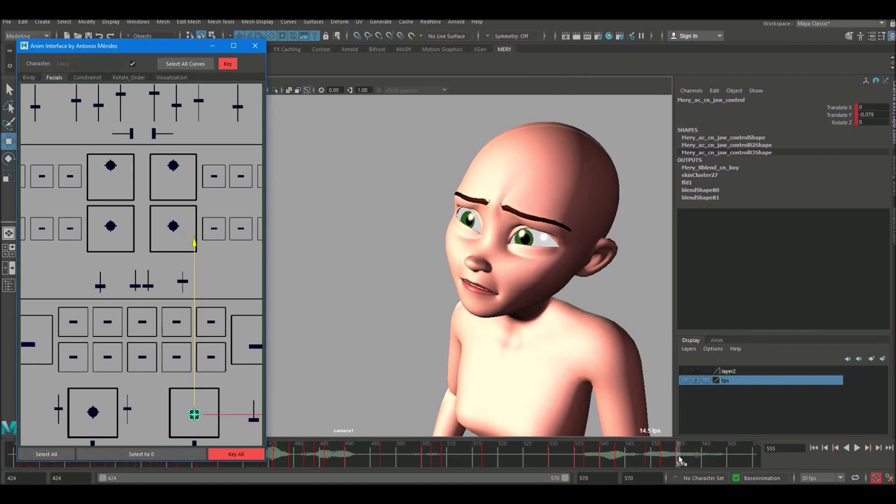
# Lower the jaw to Translate Y about -0.357 at frame 559, and go to frame 564
pyautogui.moveTo(680, 460); pyautogui.dragTo(698, 459)
pyautogui.moveTo(194, 276); pyautogui.dragTo(196, 281)
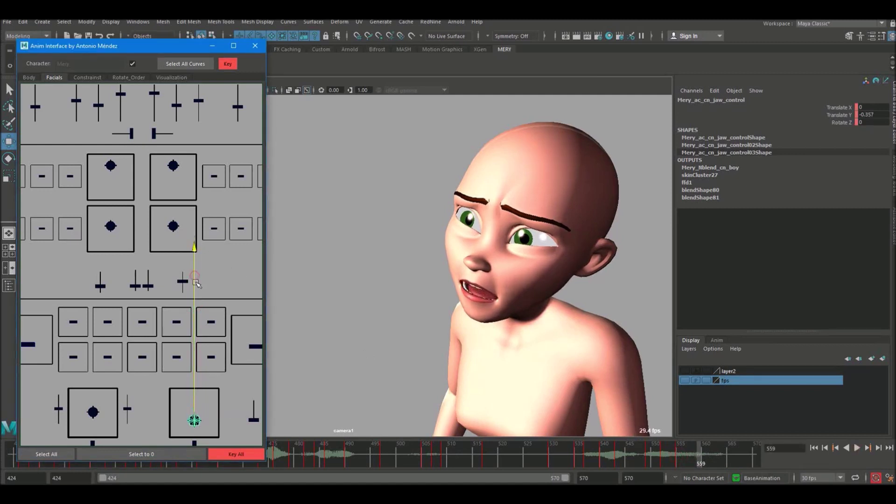
pyautogui.moveTo(659, 455); pyautogui.dragTo(727, 453)
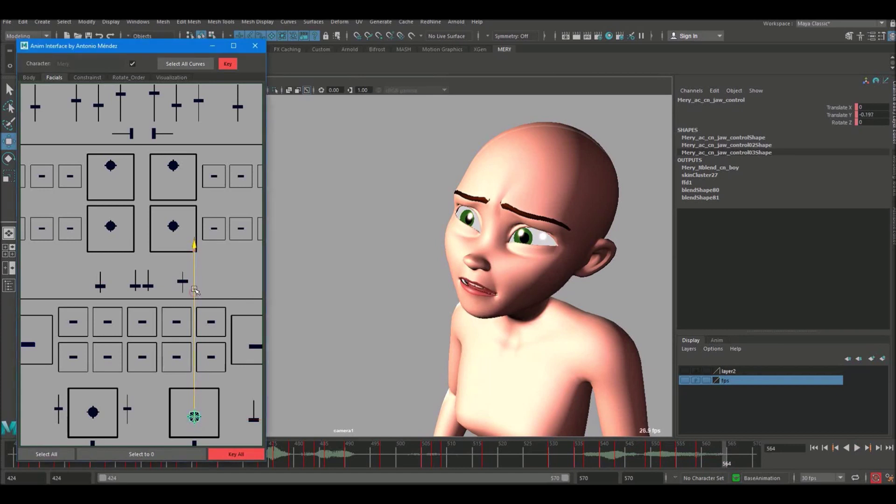
# Refine the jaw opening from frame 545 to about frame 552, and check the motion through frame 570
pyautogui.moveTo(597, 451); pyautogui.dragTo(630, 456)
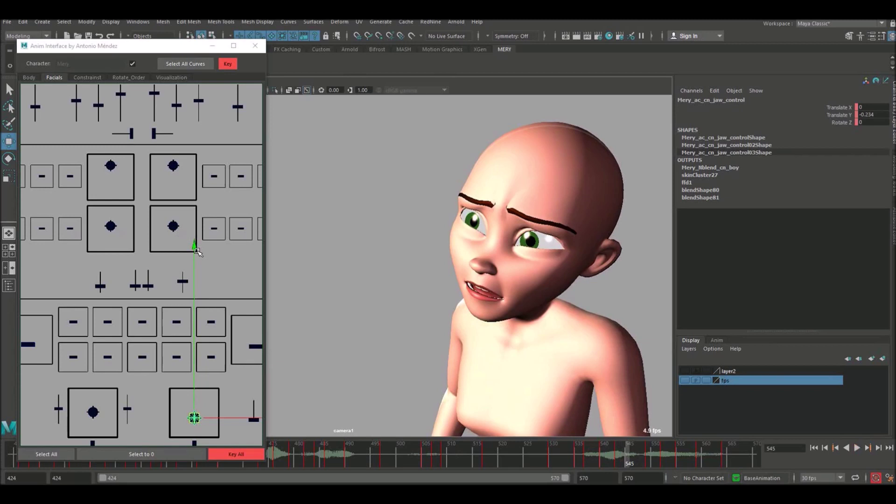
pyautogui.moveTo(197, 252); pyautogui.dragTo(198, 251)
pyautogui.moveTo(629, 462); pyautogui.dragTo(648, 460)
pyautogui.moveTo(196, 291); pyautogui.dragTo(196, 293)
pyautogui.moveTo(583, 446); pyautogui.dragTo(661, 456)
pyautogui.moveTo(196, 306); pyautogui.dragTo(196, 306)
pyautogui.moveTo(665, 455); pyautogui.dragTo(638, 461)
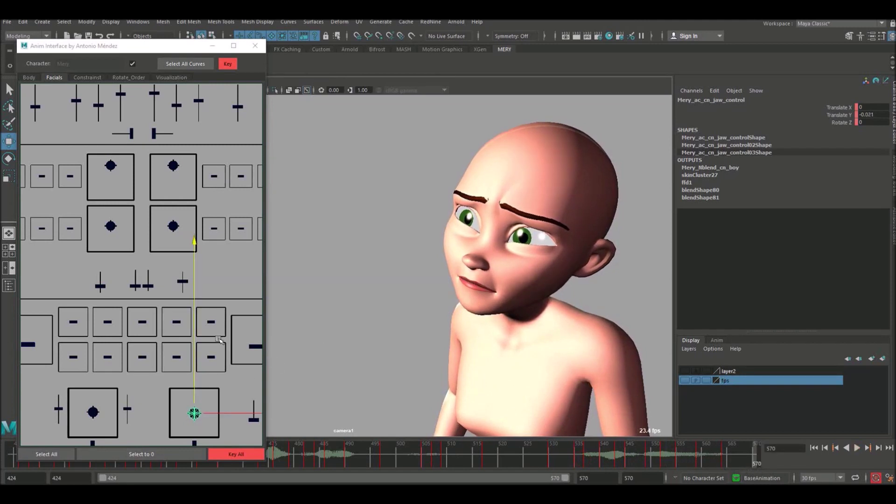
# Select both mouth corner controls, go over their pose at frame 535, and lower them together at frame 543
pyautogui.click(27, 348)
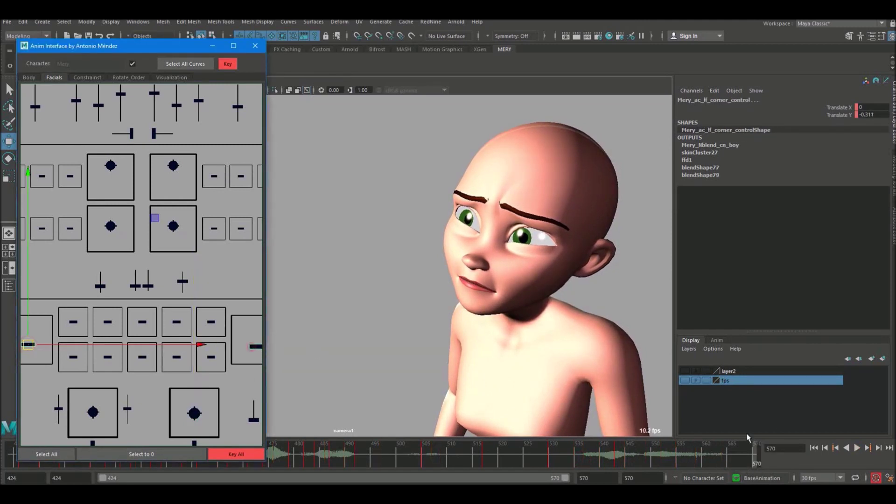
pyautogui.click(563, 454)
pyautogui.moveTo(561, 450)
pyautogui.mouseDown()
pyautogui.moveTo(598, 455)
pyautogui.moveTo(560, 456)
pyautogui.moveTo(578, 454)
pyautogui.mouseUp()
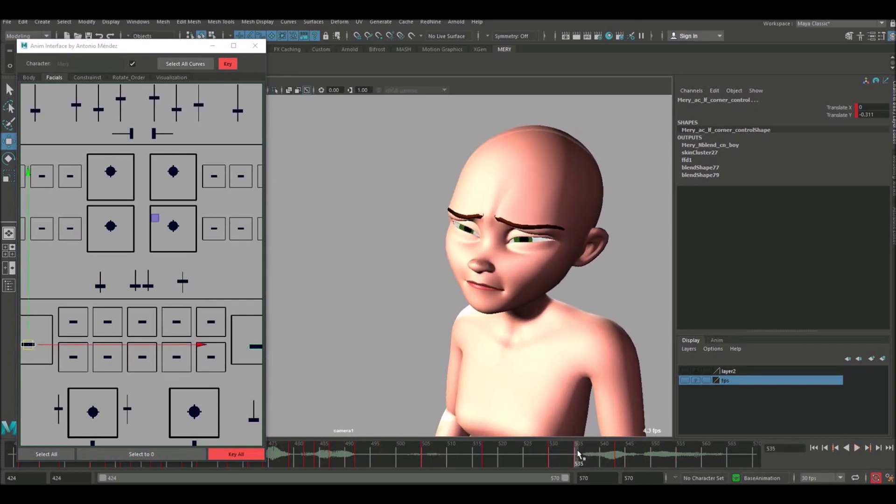
pyautogui.click(29, 310)
pyautogui.moveTo(579, 455); pyautogui.dragTo(617, 458)
pyautogui.click(30, 282)
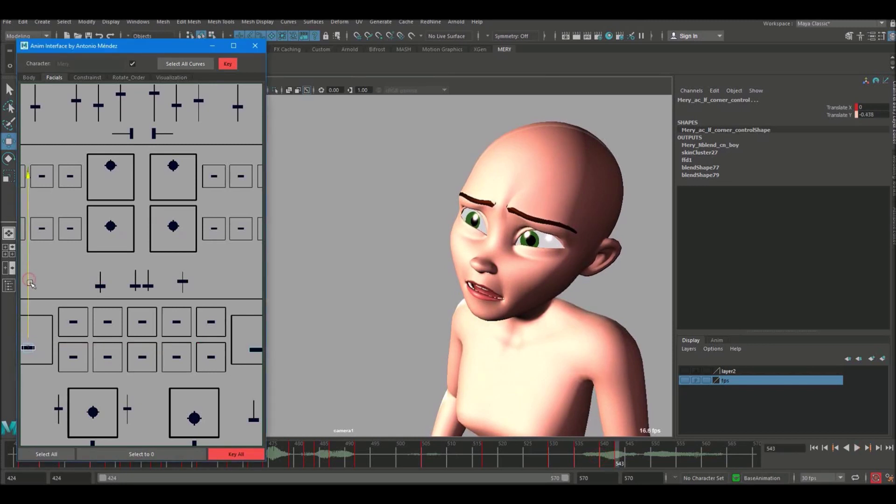
# Raise both mouth corners at frame 548, the left one to Translate Y about -0.24, and go to frame 552
pyautogui.moveTo(612, 455); pyautogui.dragTo(646, 451)
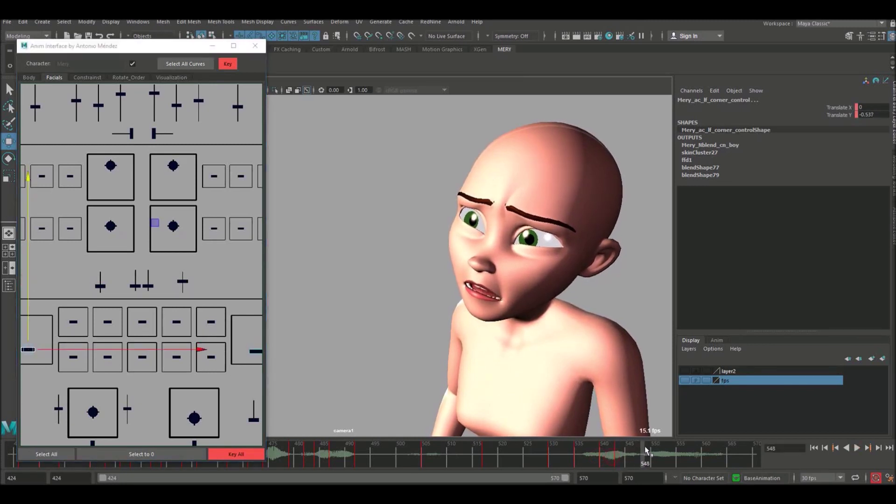
pyautogui.moveTo(29, 299); pyautogui.dragTo(29, 293)
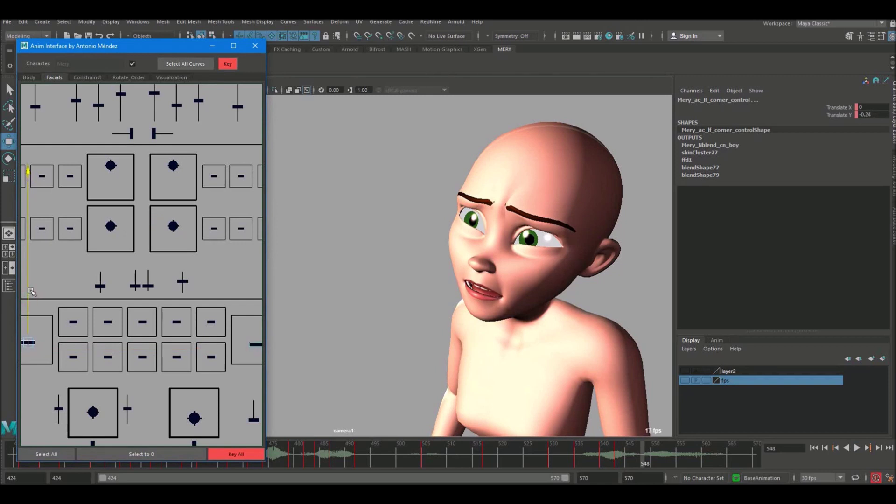
pyautogui.moveTo(621, 456); pyautogui.dragTo(662, 456)
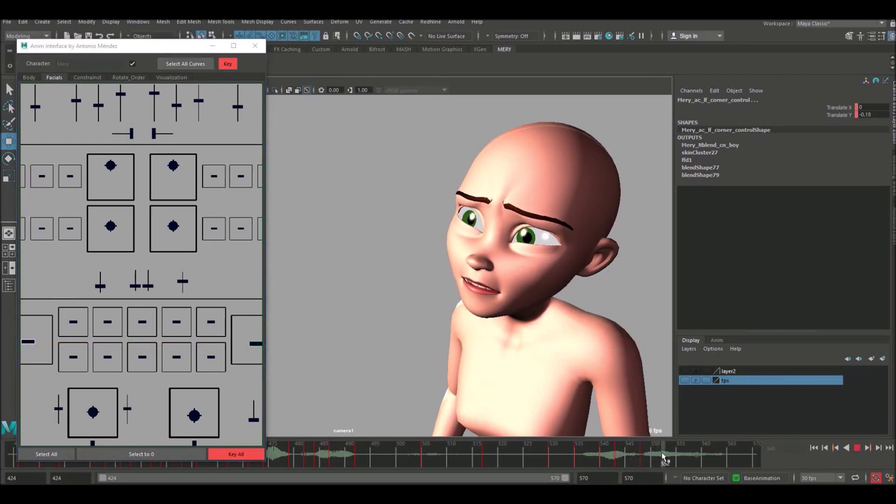
pyautogui.click(28, 316)
# Bring both mouth corners inward at frame 552, the left one to Translate X about 0.571, and select both
pyautogui.click(29, 343)
pyautogui.moveTo(56, 342); pyautogui.dragTo(70, 341)
pyautogui.click(251, 344)
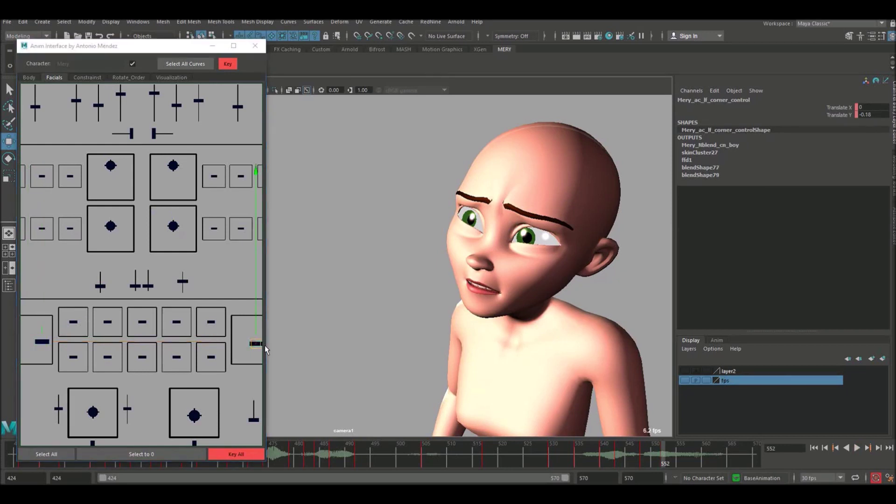
pyautogui.moveTo(254, 344); pyautogui.dragTo(244, 345)
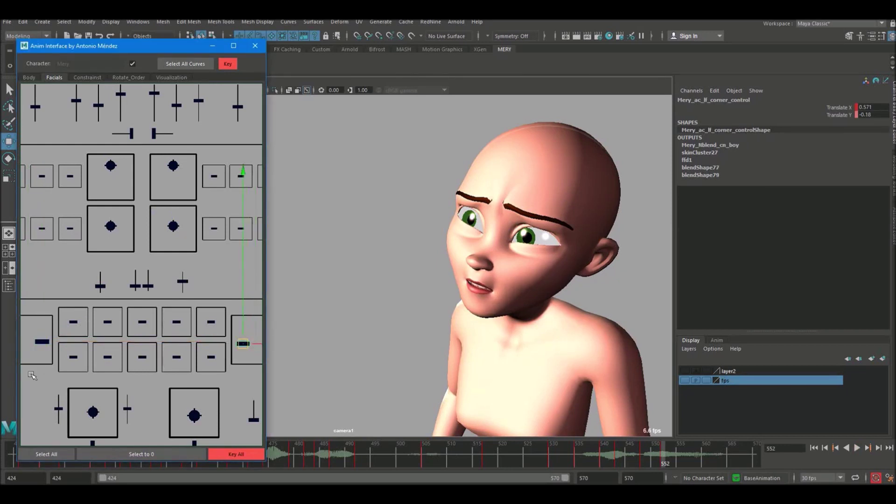
pyautogui.keyDown('shift'); pyautogui.click(41, 343); pyautogui.keyUp('shift')
# Move each mouth corner slightly outward at frame 556, and select both
pyautogui.moveTo(617, 460); pyautogui.dragTo(682, 458)
pyautogui.click(42, 342)
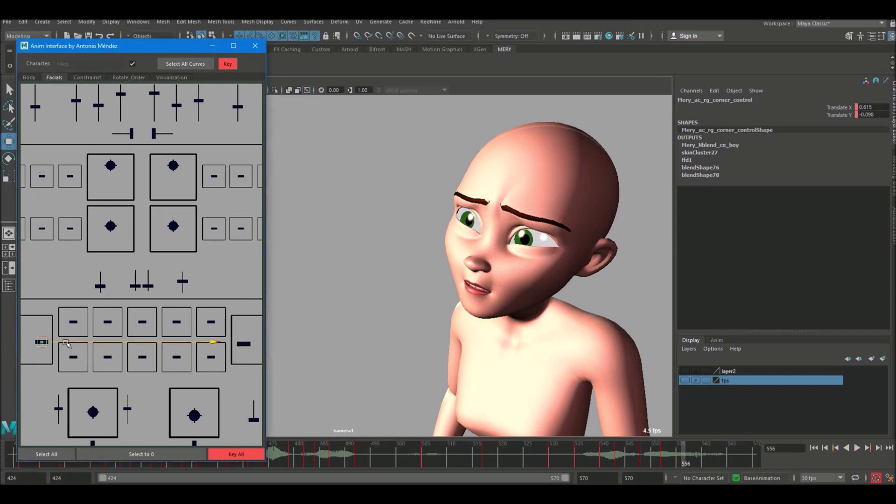
pyautogui.click(244, 345)
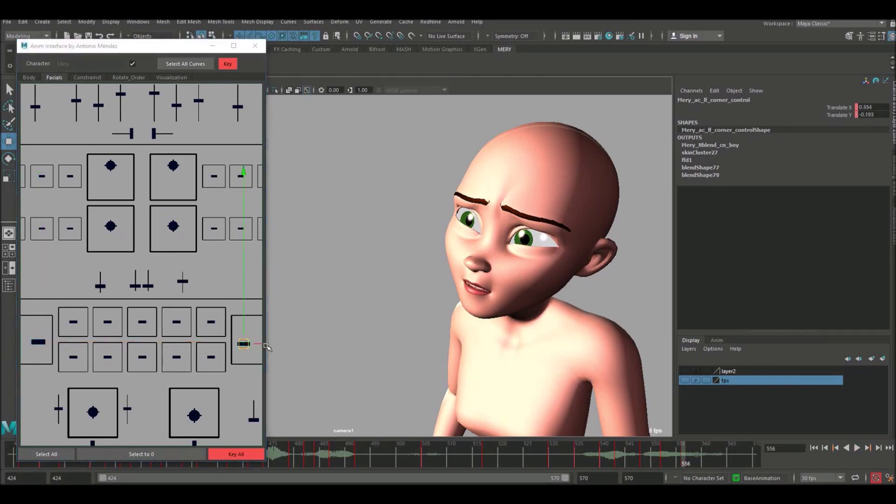
pyautogui.moveTo(258, 345); pyautogui.dragTo(262, 345)
pyautogui.keyDown('shift'); pyautogui.click(37, 342); pyautogui.keyUp('shift')
# Bring both mouth corners inward at frame 560, the left one to Translate X about 0.76, Y about -0.144, and select both
pyautogui.moveTo(699, 467); pyautogui.dragTo(706, 463)
pyautogui.click(38, 344)
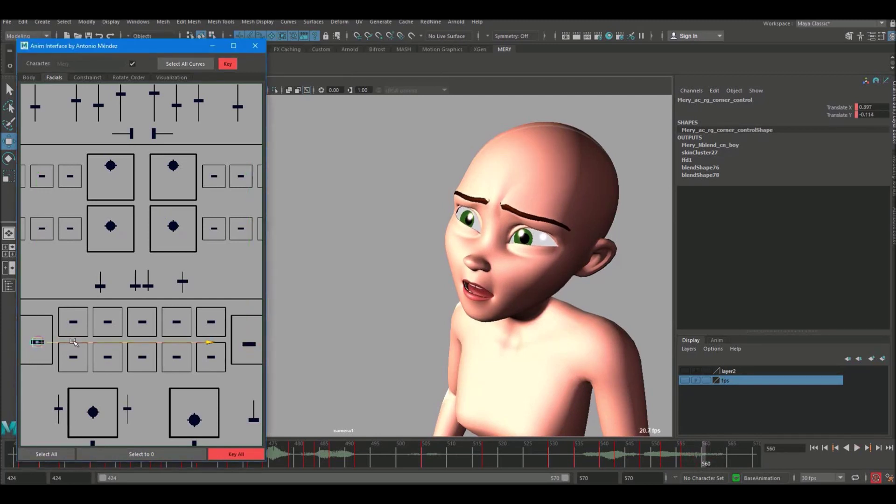
pyautogui.click(252, 344)
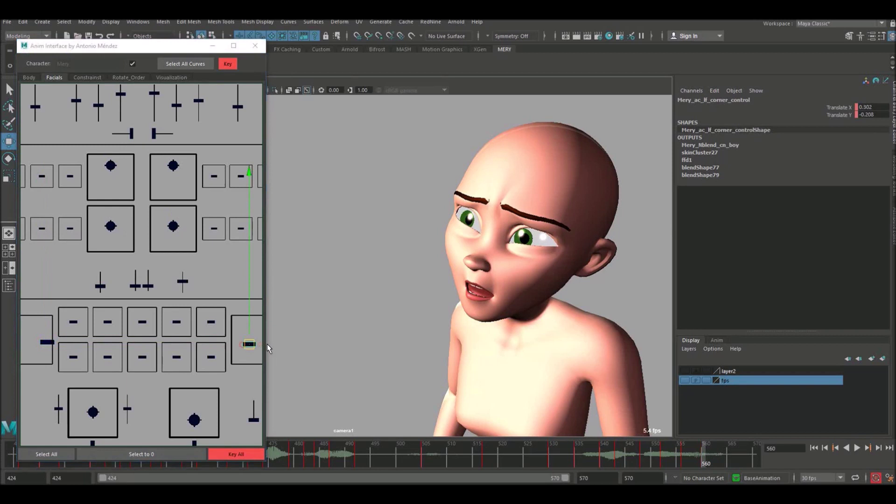
pyautogui.moveTo(253, 344); pyautogui.dragTo(241, 342)
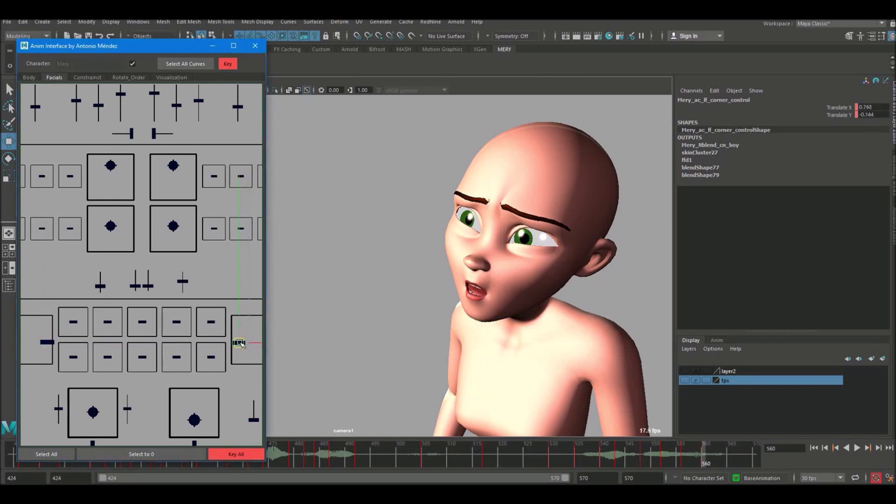
pyautogui.keyDown('shift'); pyautogui.click(47, 343); pyautogui.keyUp('shift')
# Move the right mouth corner outward at frame 570, and start adjusting the left one
pyautogui.moveTo(653, 457); pyautogui.dragTo(789, 455)
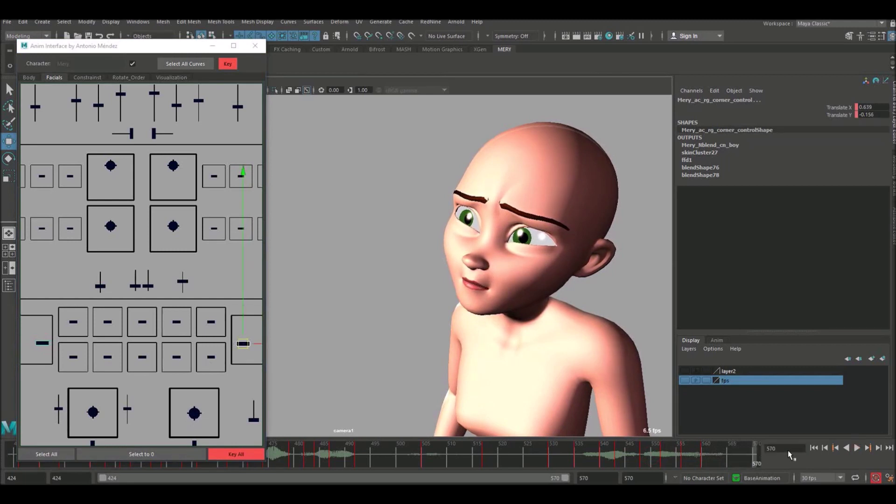
pyautogui.click(50, 344)
pyautogui.moveTo(29, 345); pyautogui.dragTo(31, 345)
pyautogui.click(251, 344)
pyautogui.click(251, 345)
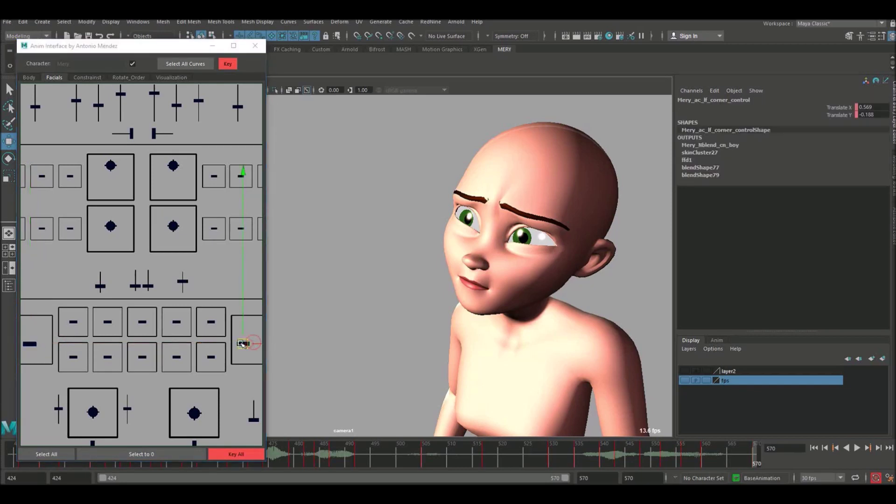